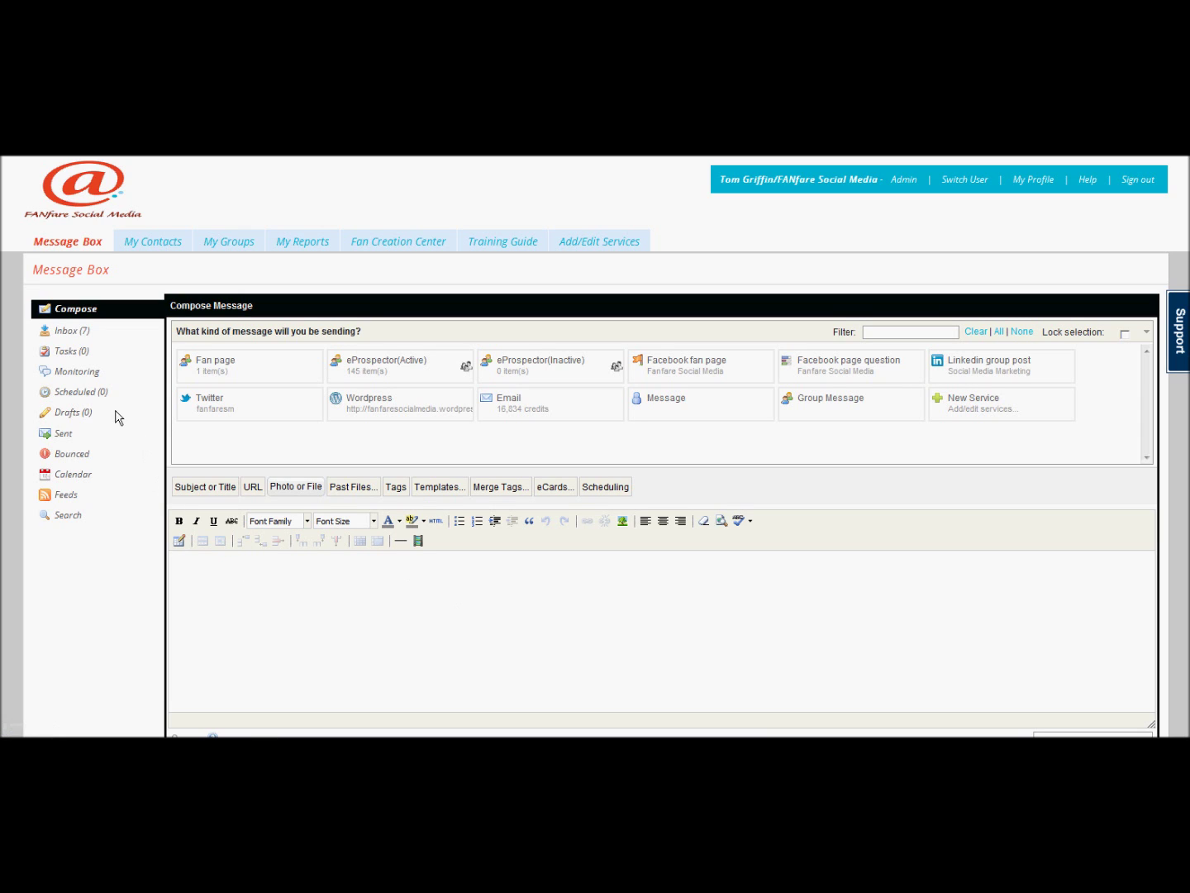
# Open the Inbox (7) list of direct messages and mentions.
pyautogui.click(72, 330)
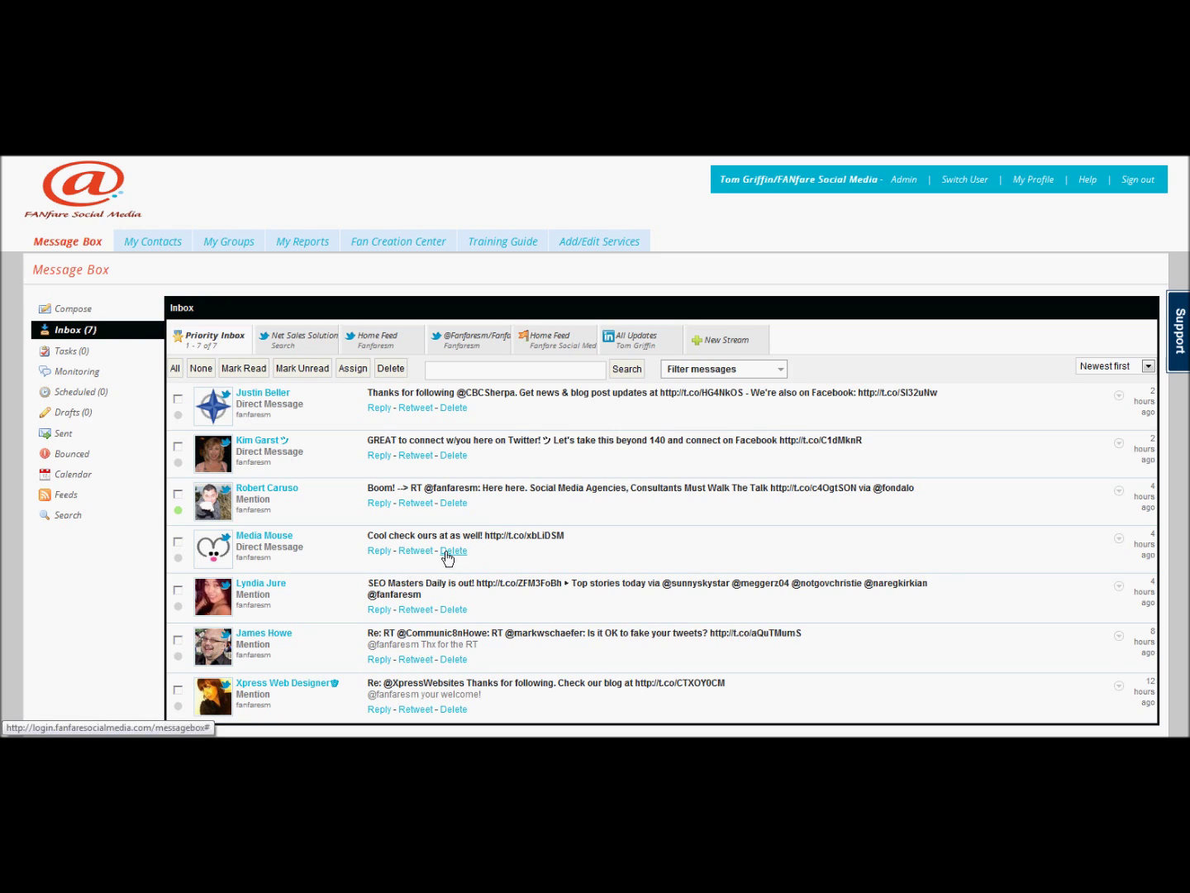
# Reply to the mention about social media agencies, then return to the Message Box compose view.
pyautogui.click(378, 503)
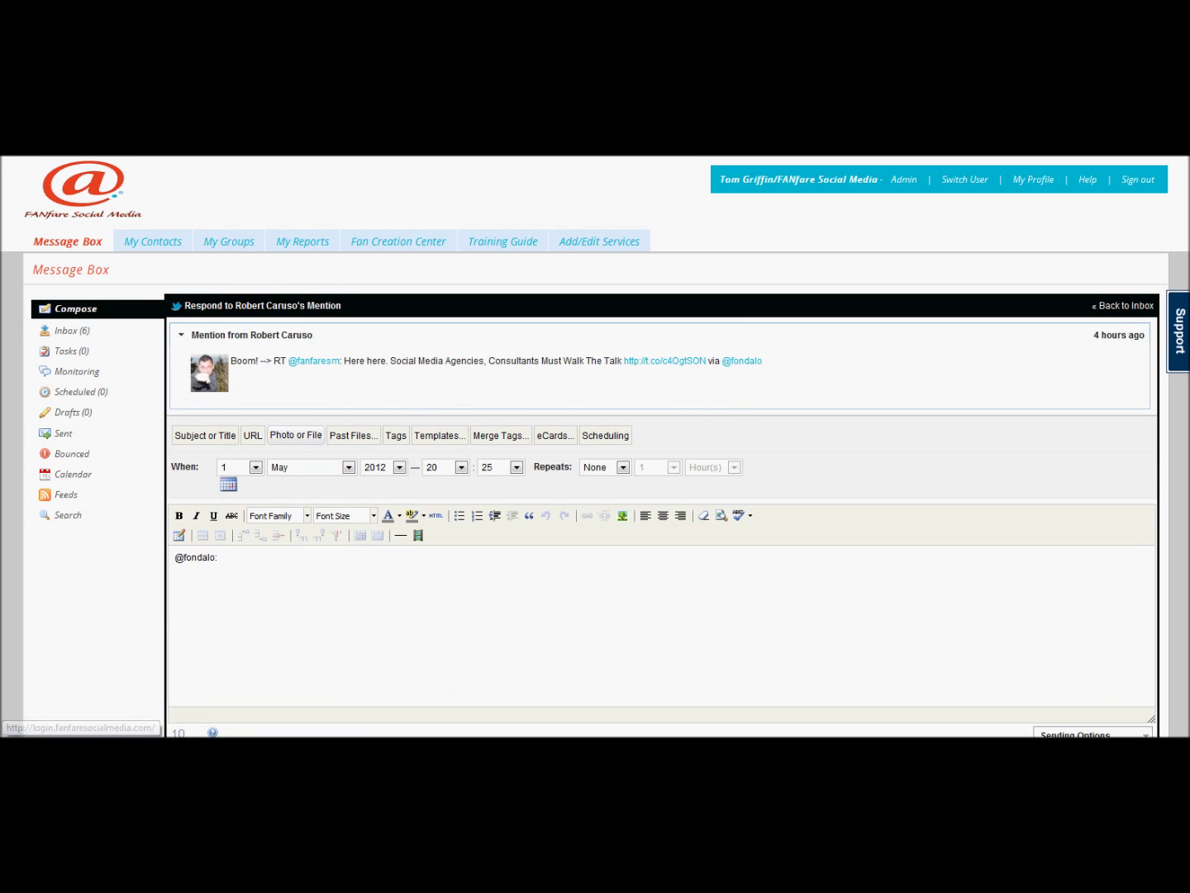
pyautogui.click(503, 242)
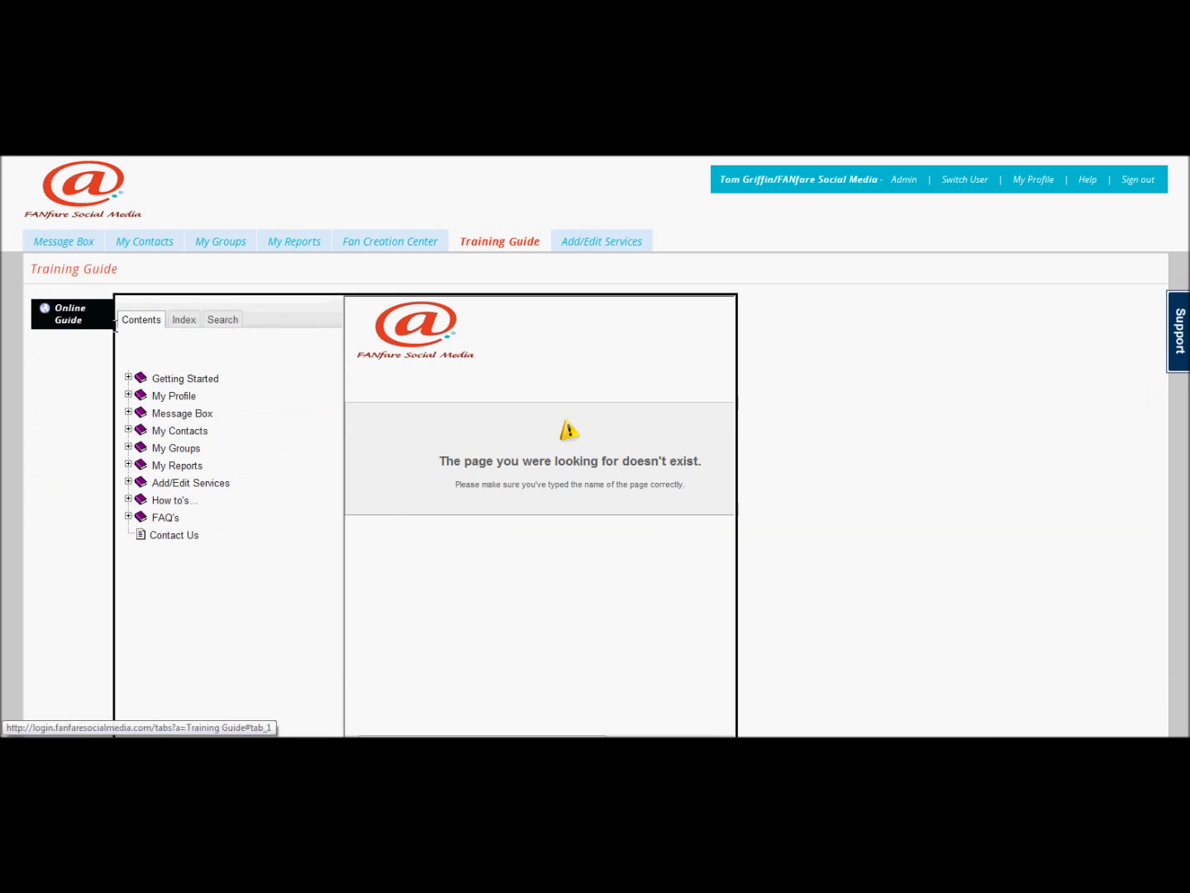
pyautogui.click(60, 242)
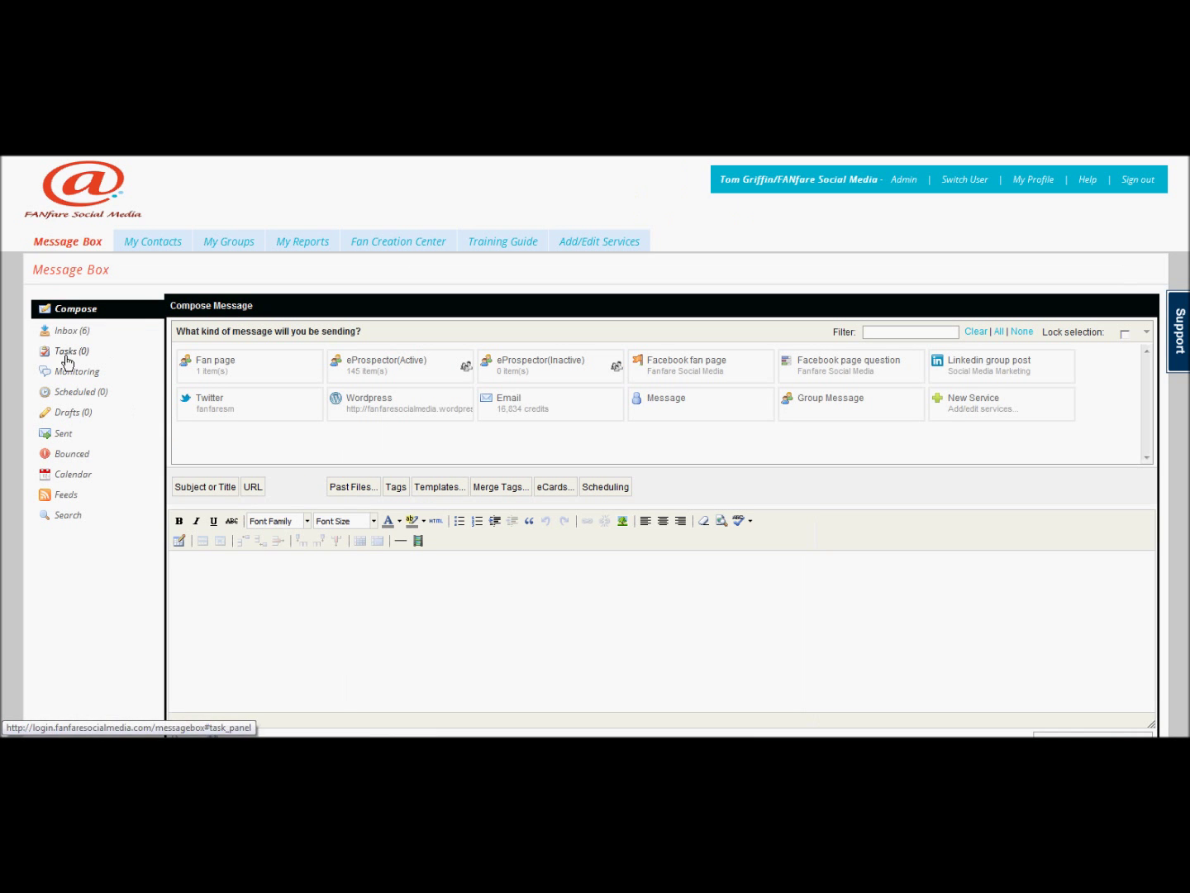
# Reopen the inbox, check its sort options keeping 'Newest first', then view the Tasks list.
pyautogui.click(67, 332)
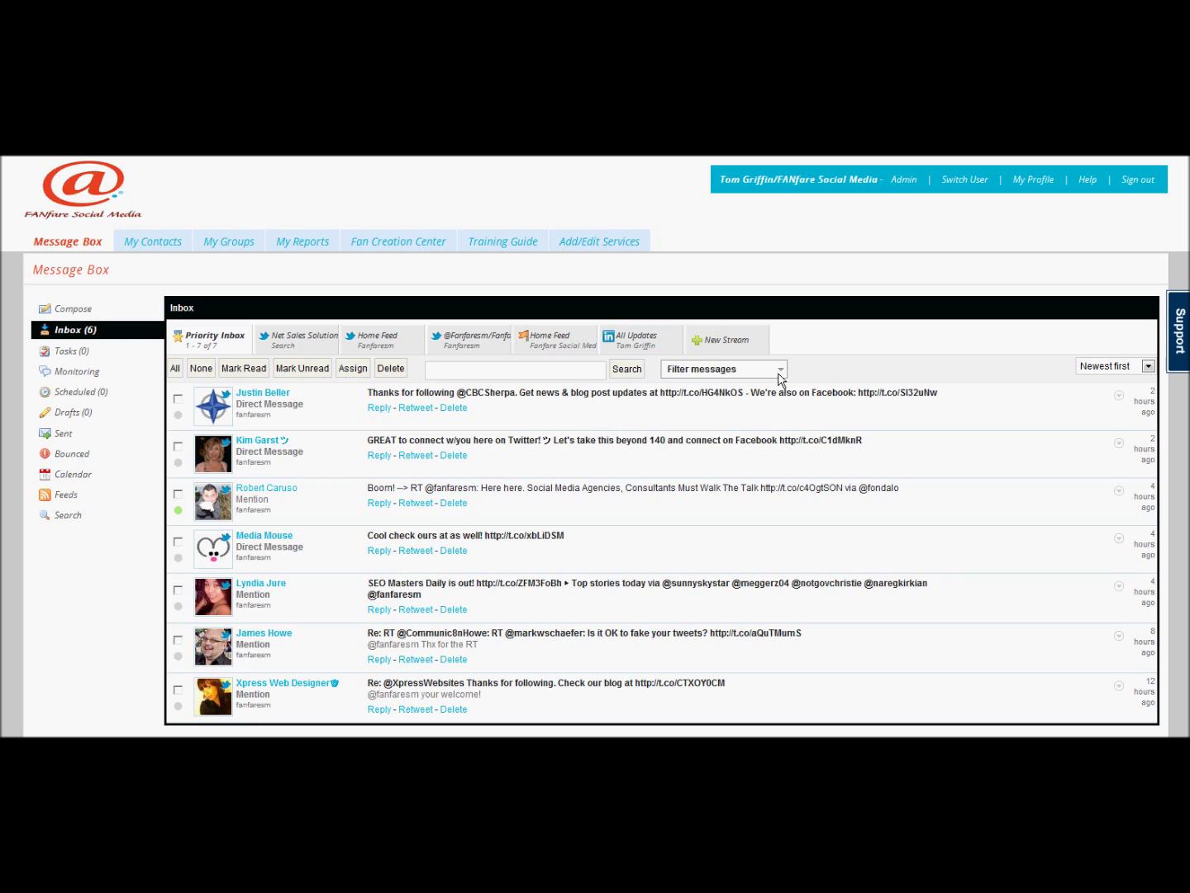
pyautogui.click(1149, 369)
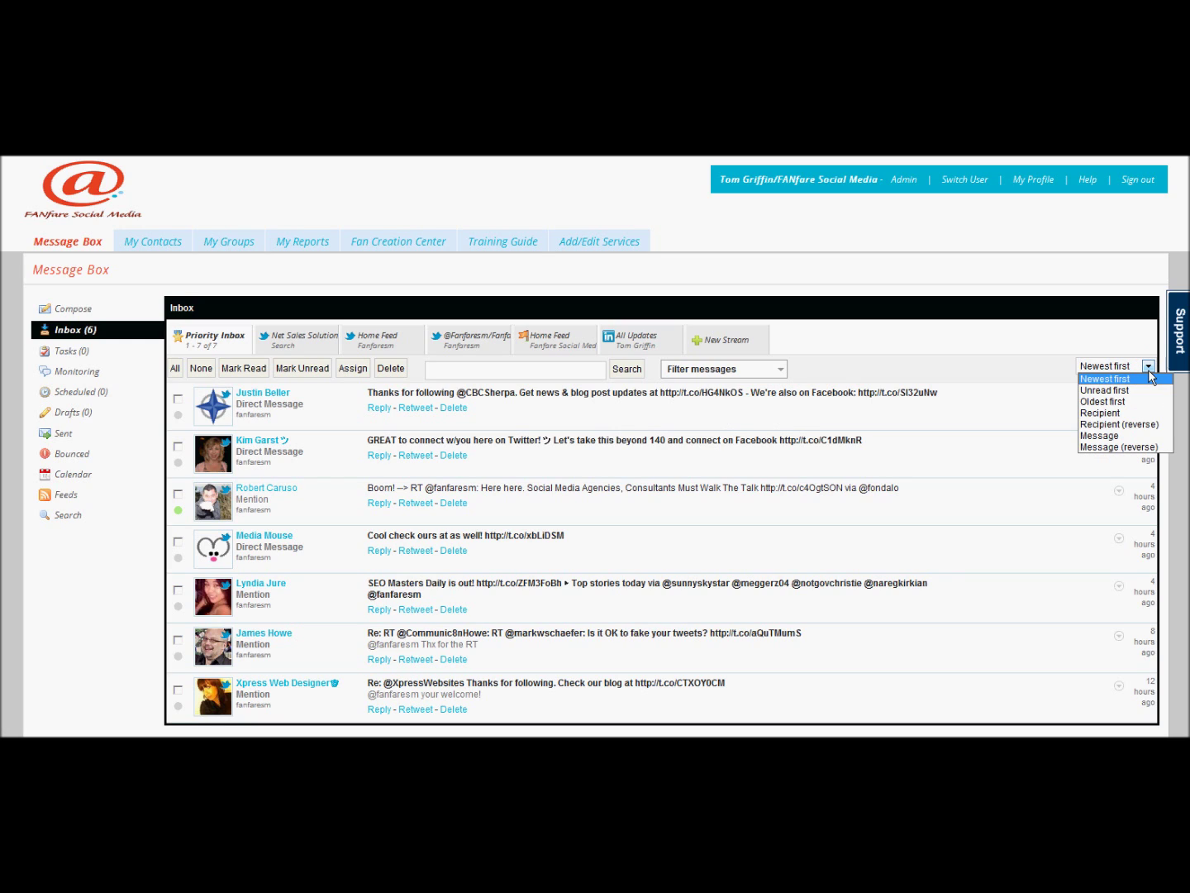
pyautogui.click(1047, 357)
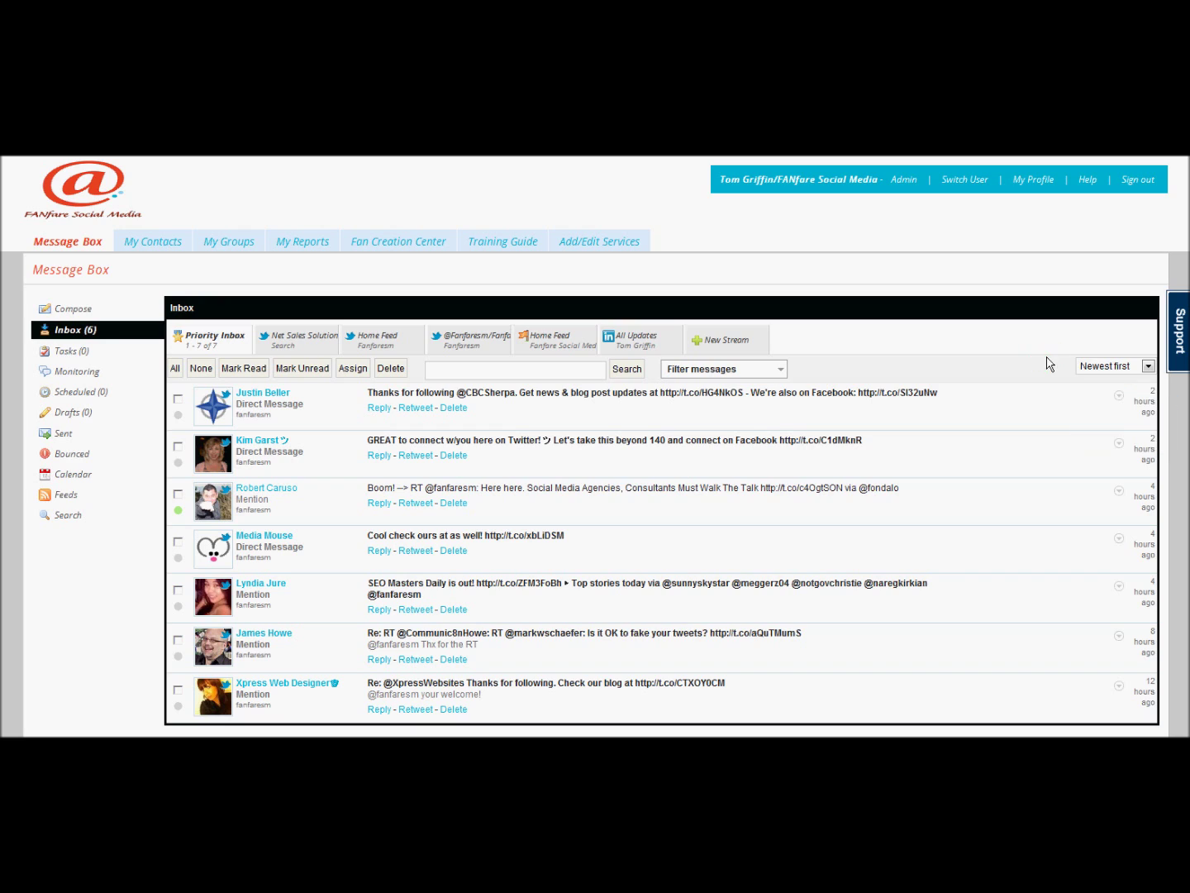
pyautogui.click(68, 355)
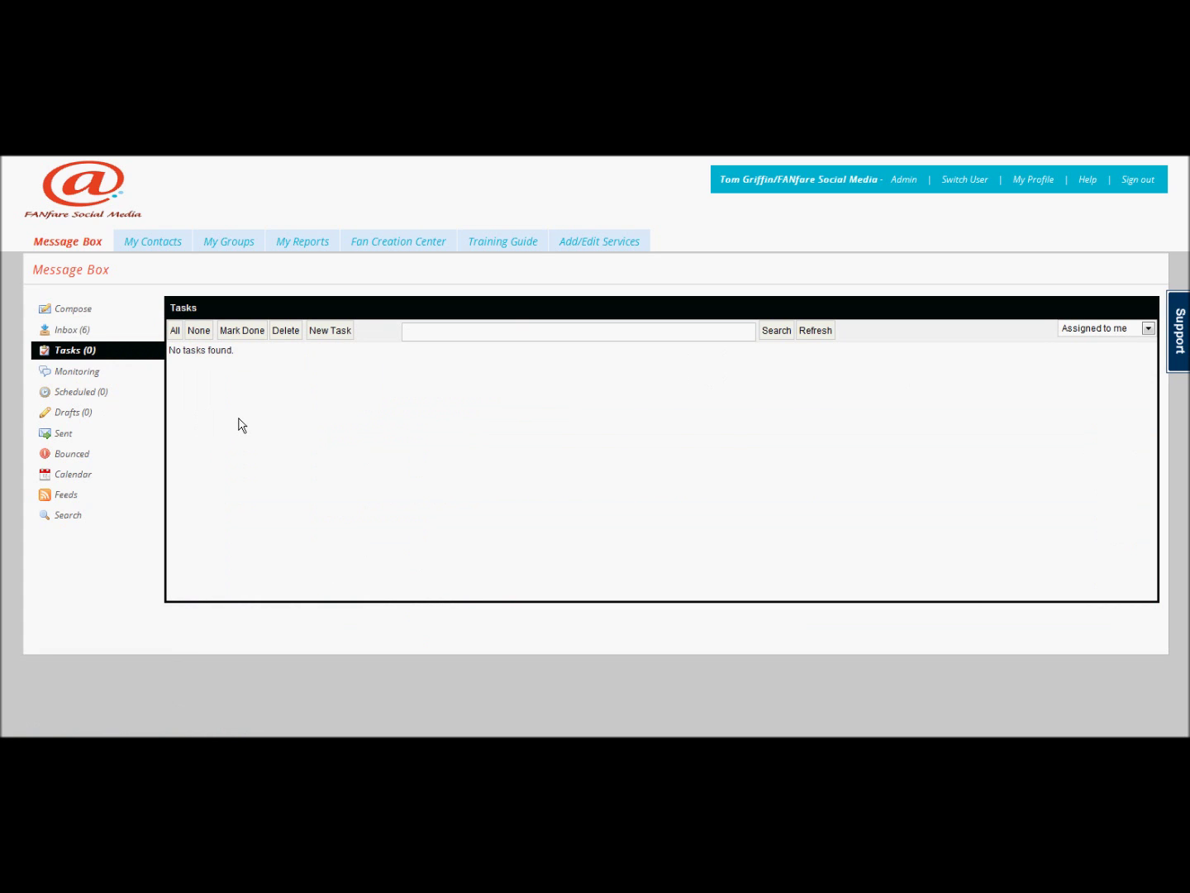
# Tick and untick the first inbox message, then go via Tasks to the Monitoring panel.
pyautogui.click(66, 331)
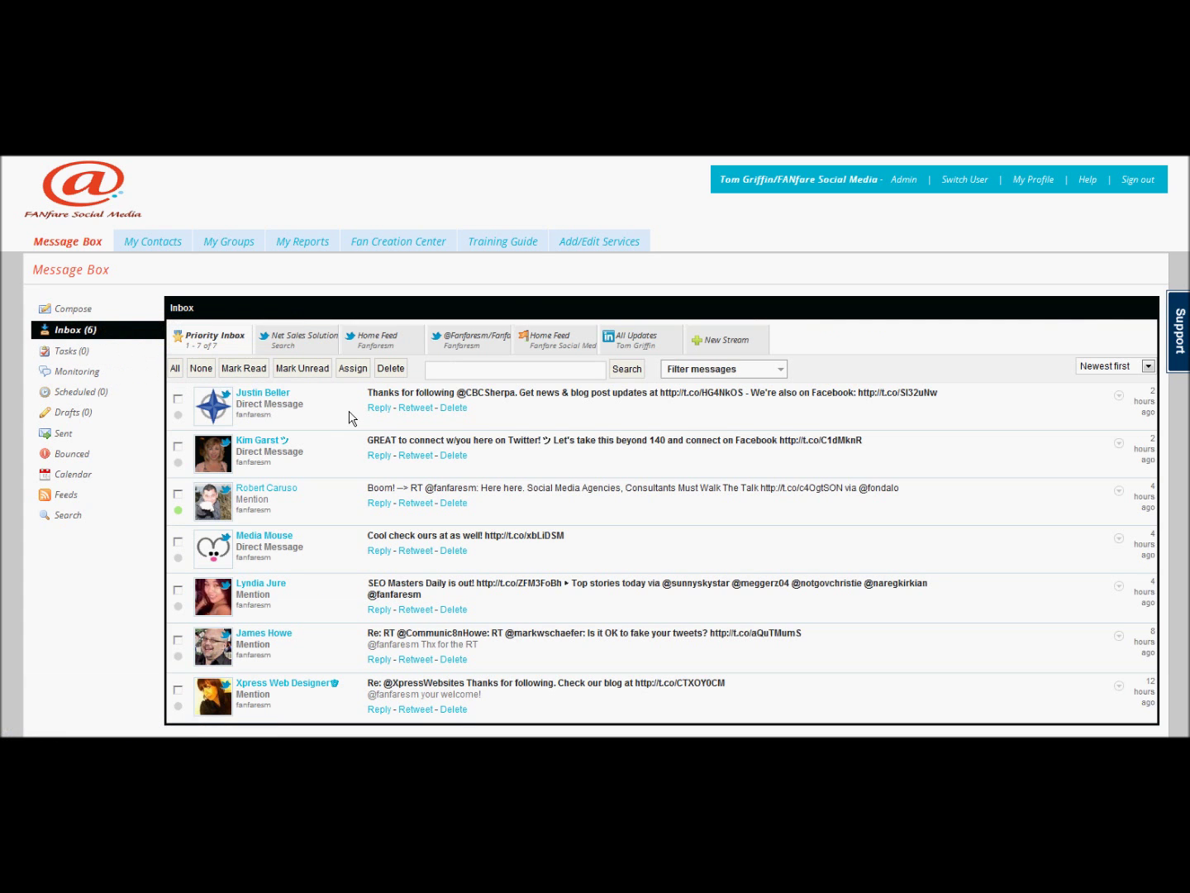
pyautogui.click(177, 397)
pyautogui.click(179, 401)
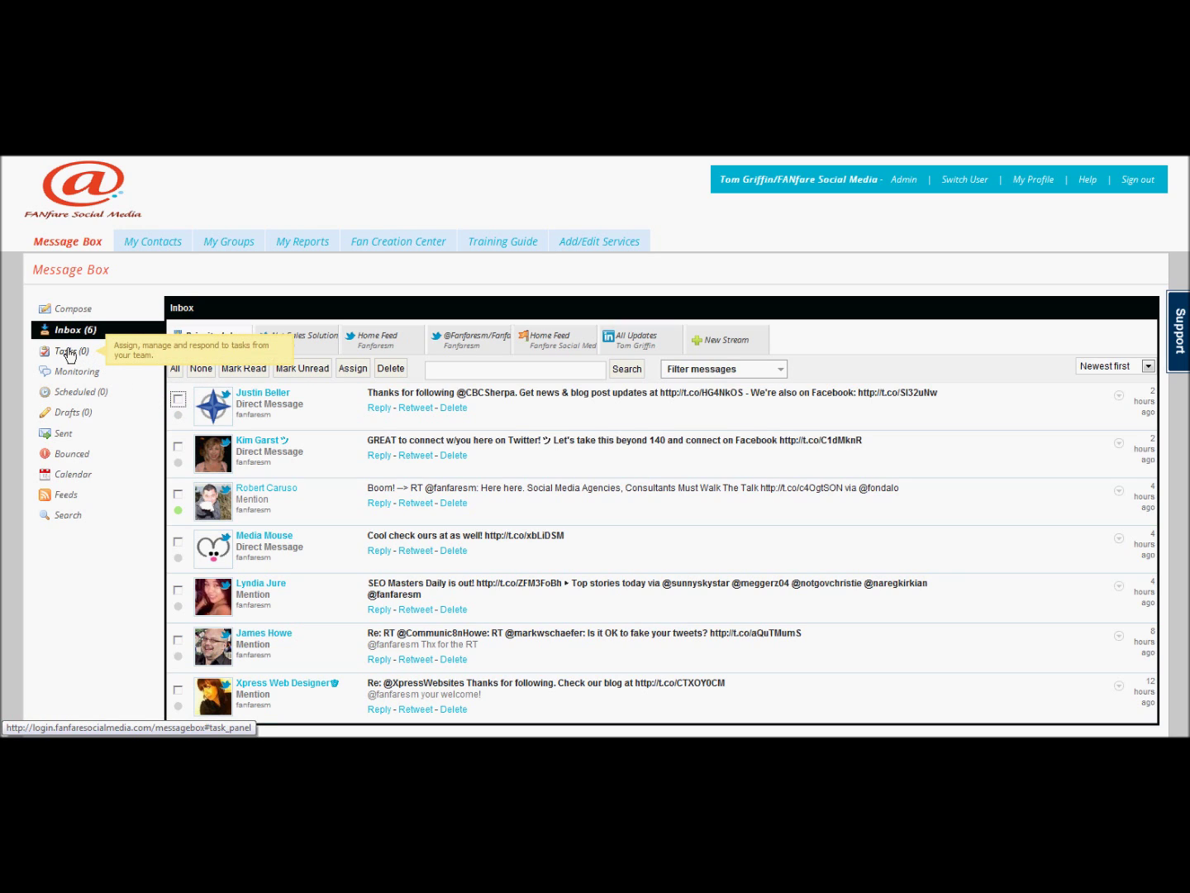
pyautogui.click(70, 353)
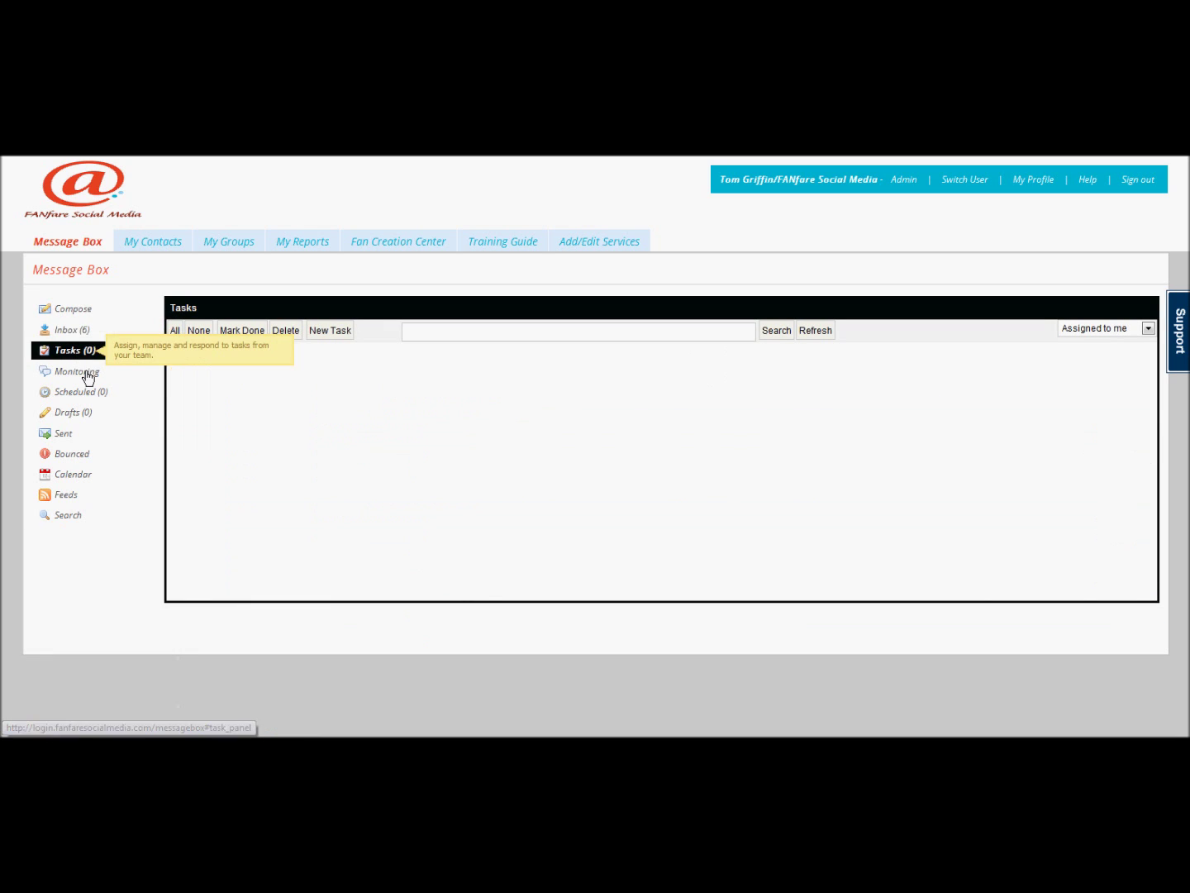
pyautogui.click(84, 376)
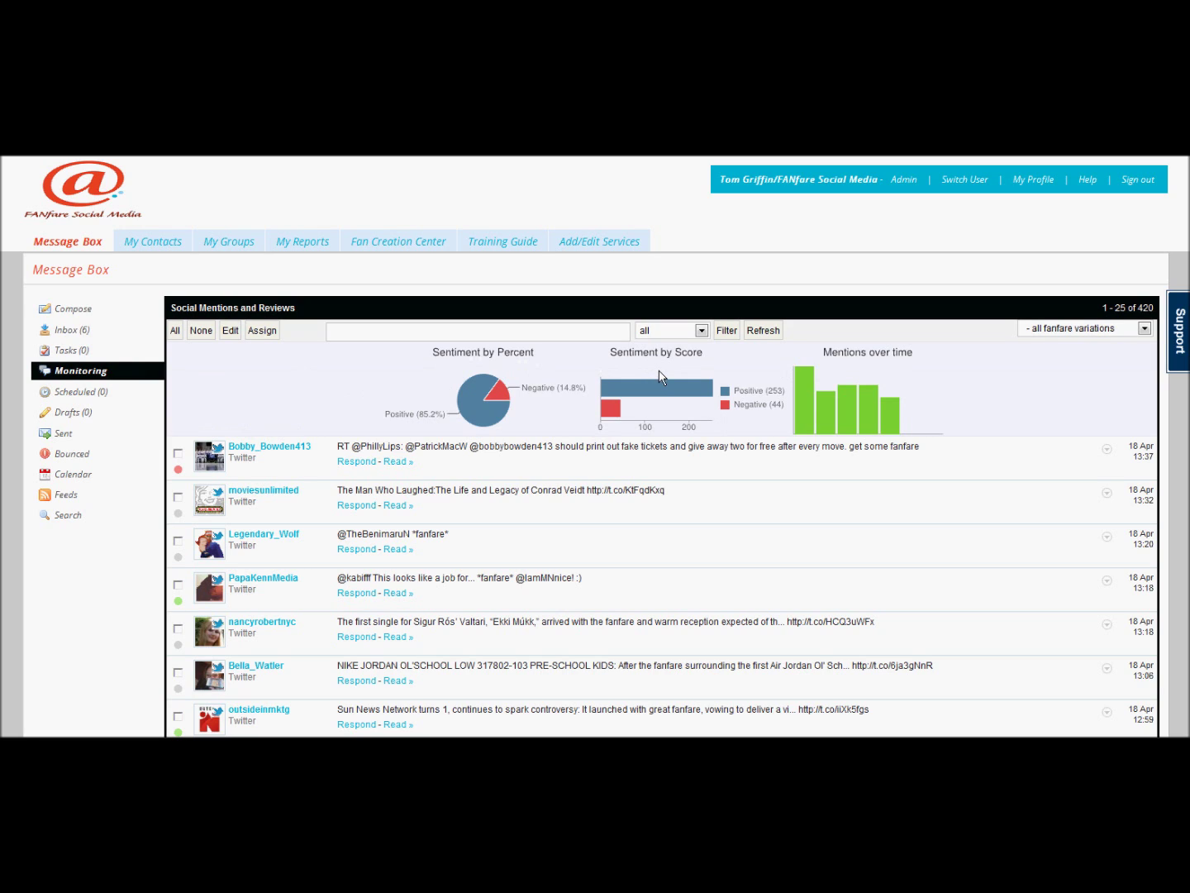
# Keep the mention type filter on 'all', tick the second mention, then view Scheduled messages.
pyautogui.click(701, 331)
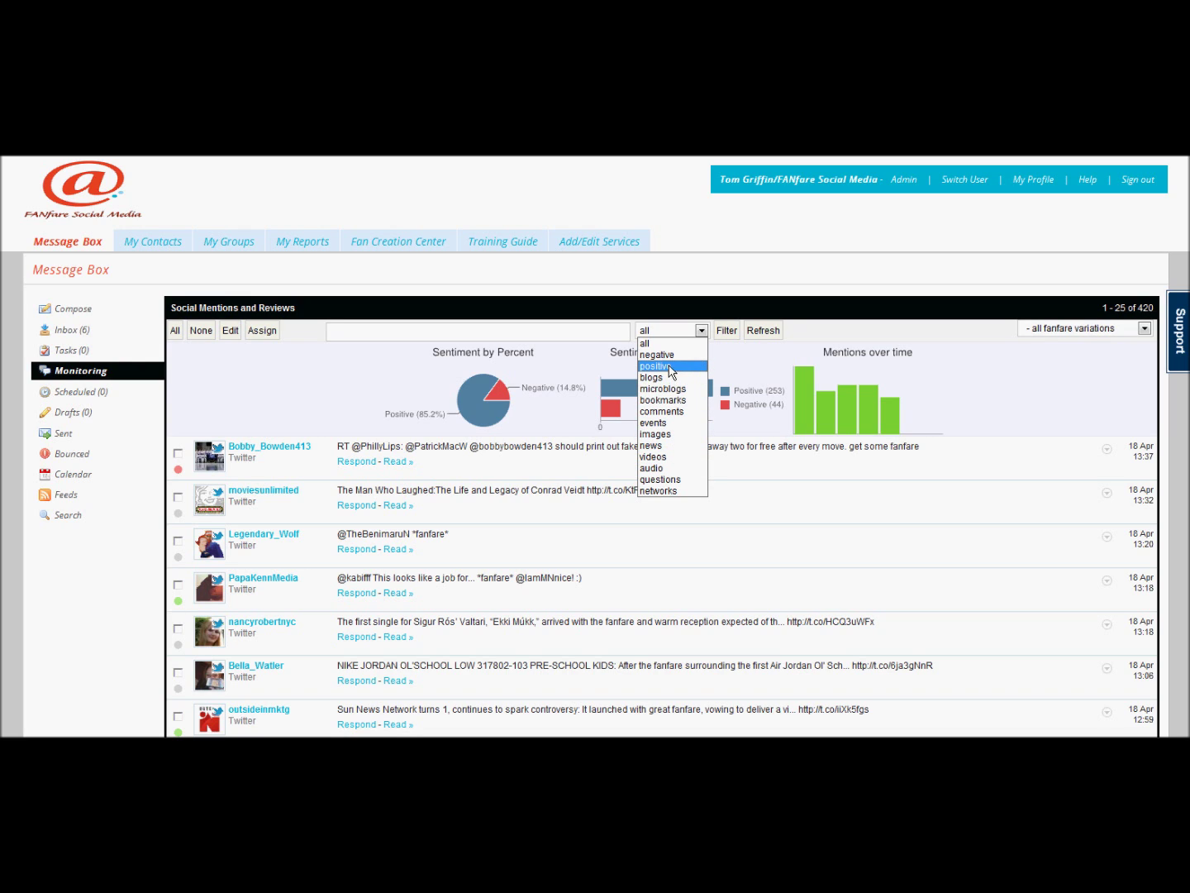
pyautogui.click(742, 361)
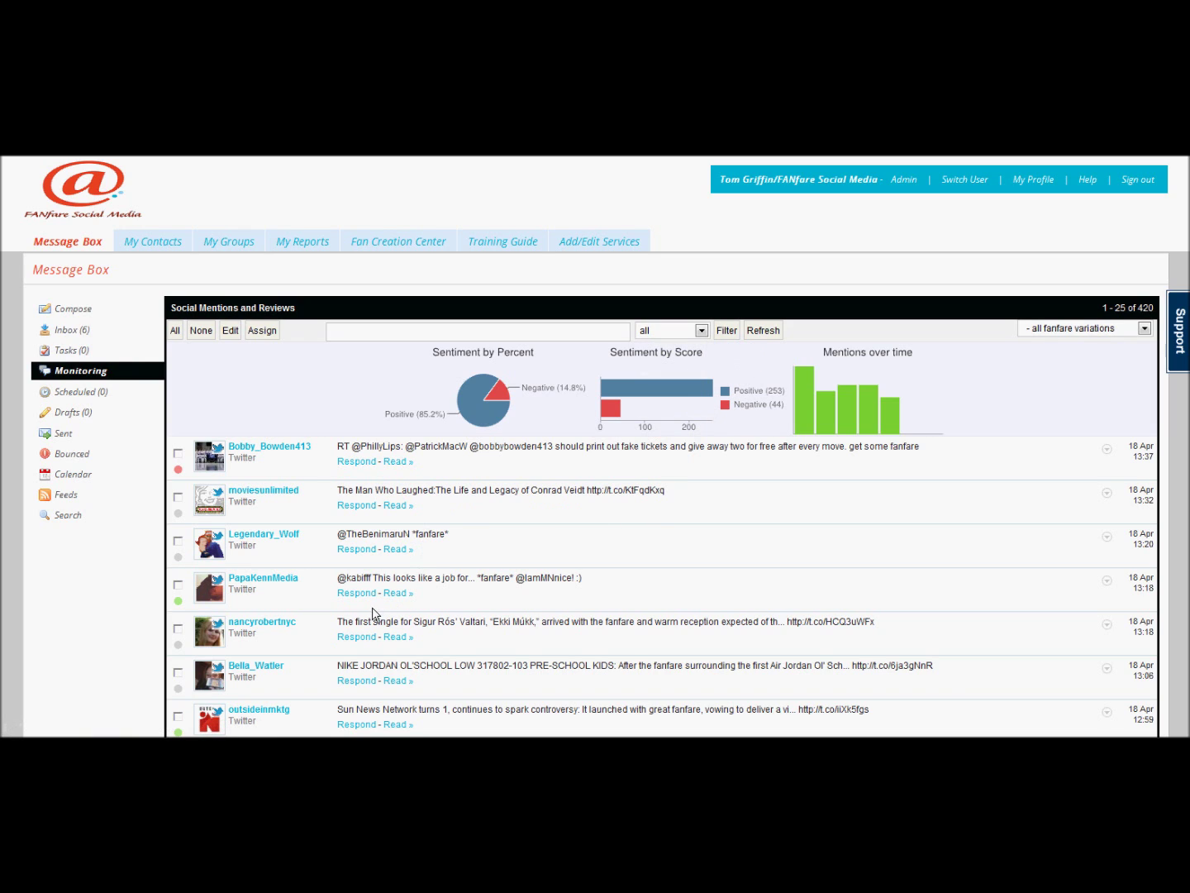
pyautogui.click(178, 496)
pyautogui.click(83, 391)
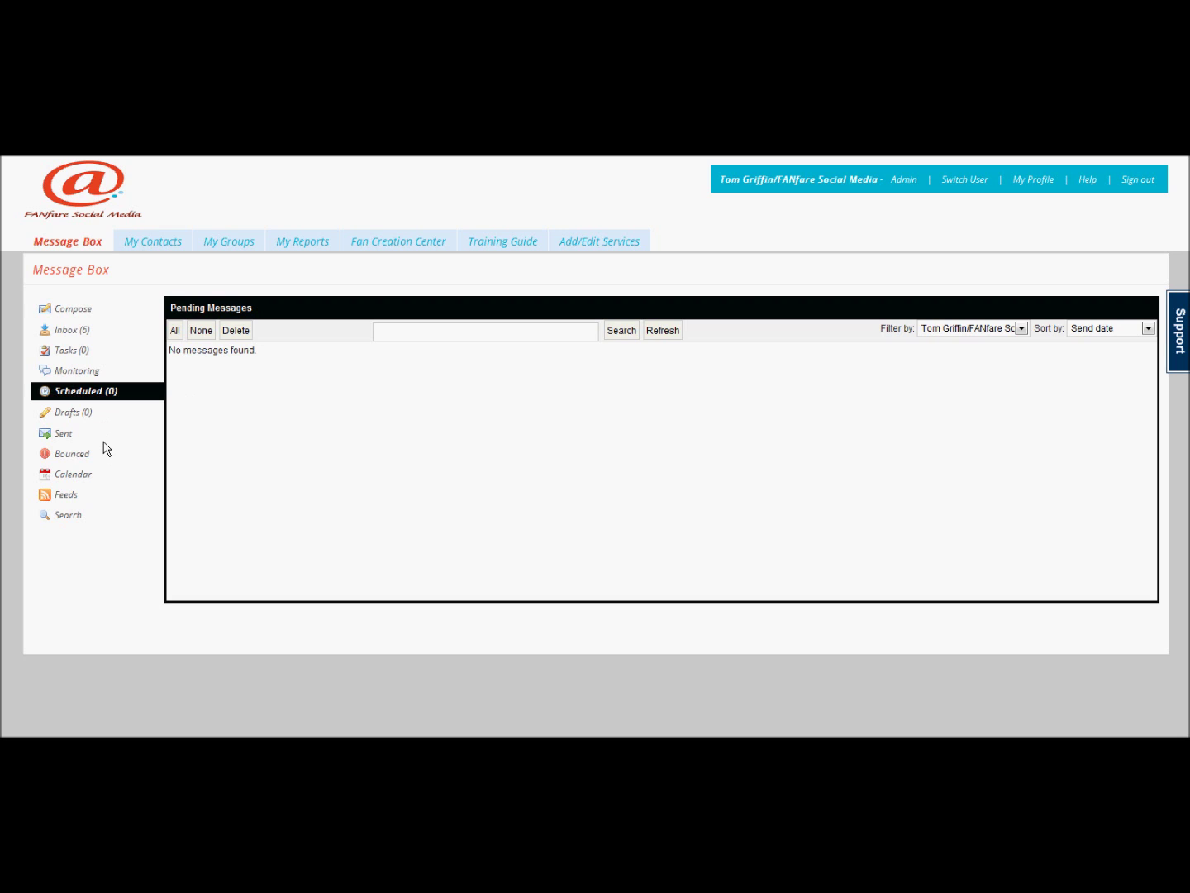
# Move from the empty Scheduled list to the 986 Sent messages.
pyautogui.click(64, 433)
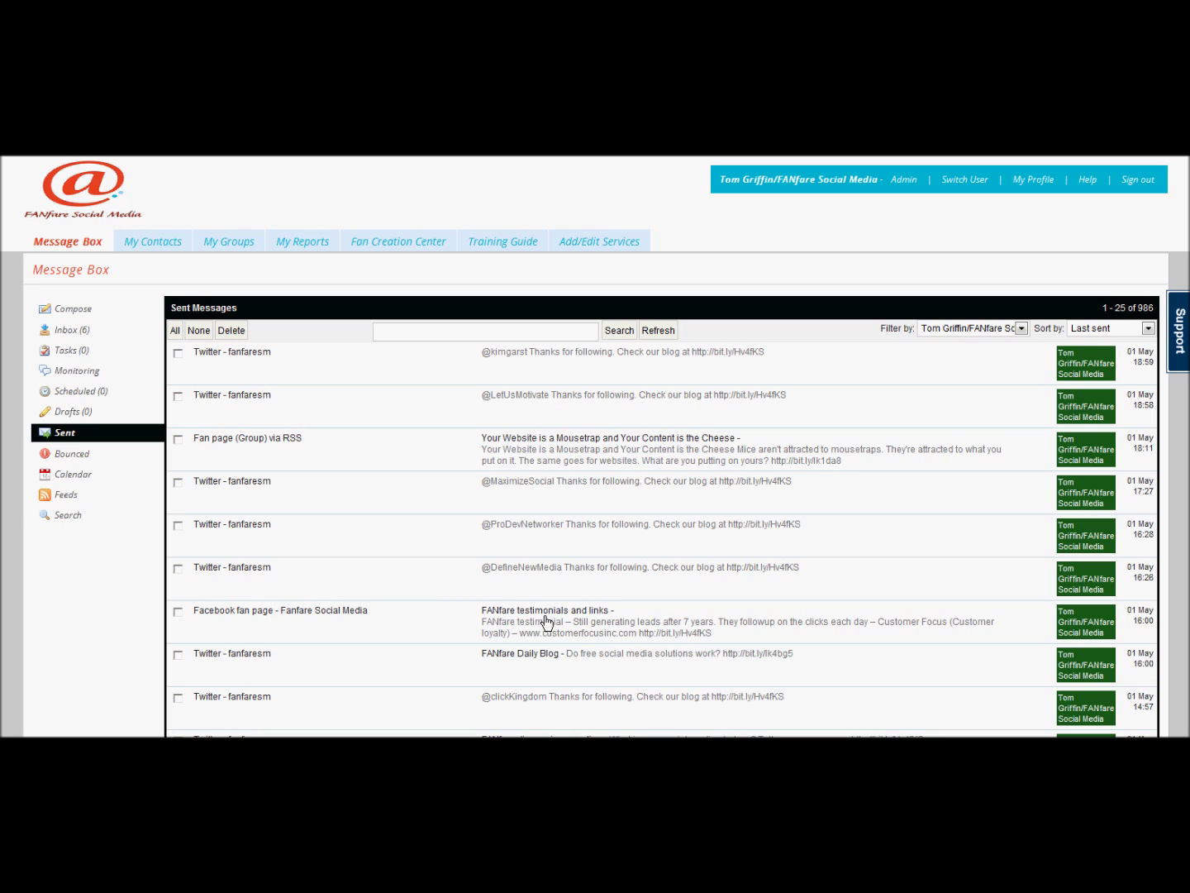
# Forward the sent Facebook testimonial, return to the Message Box, then view Bounced messages.
pyautogui.click(546, 621)
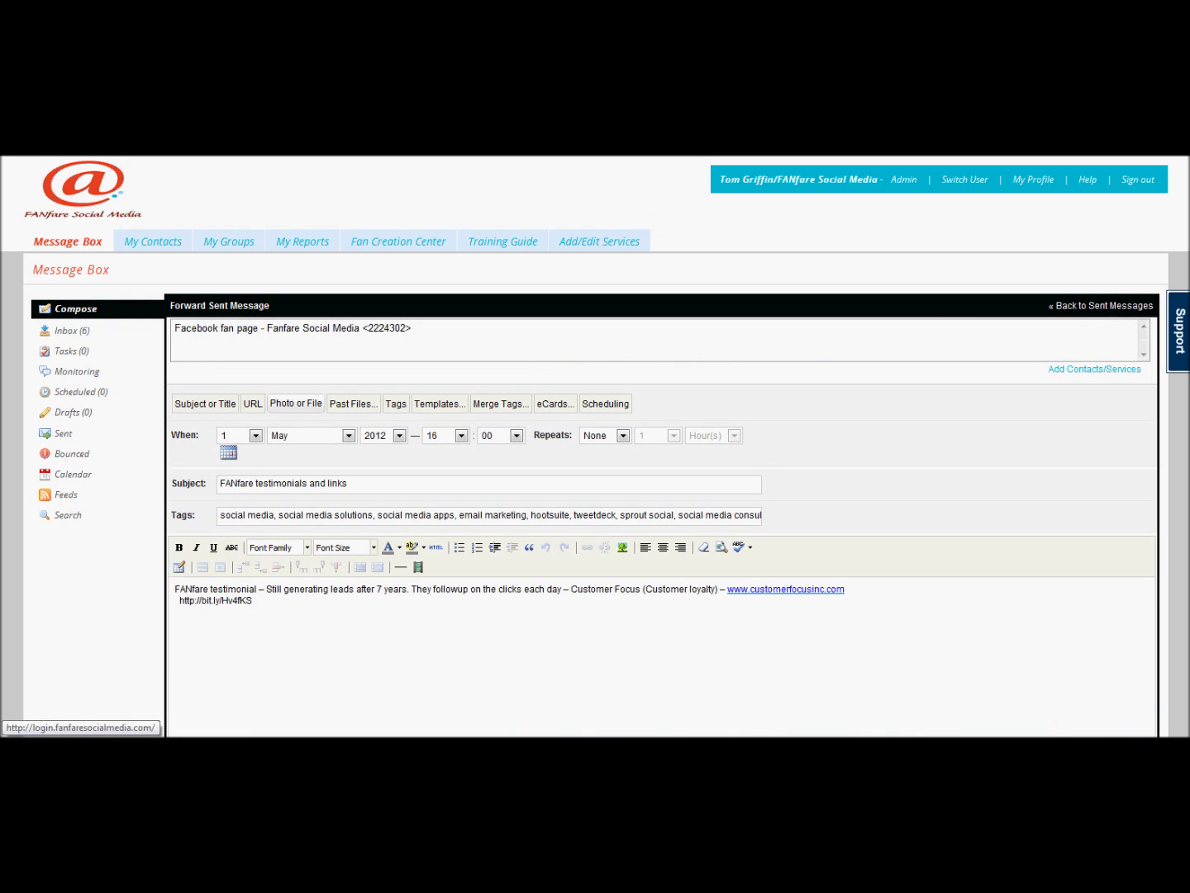
pyautogui.click(503, 241)
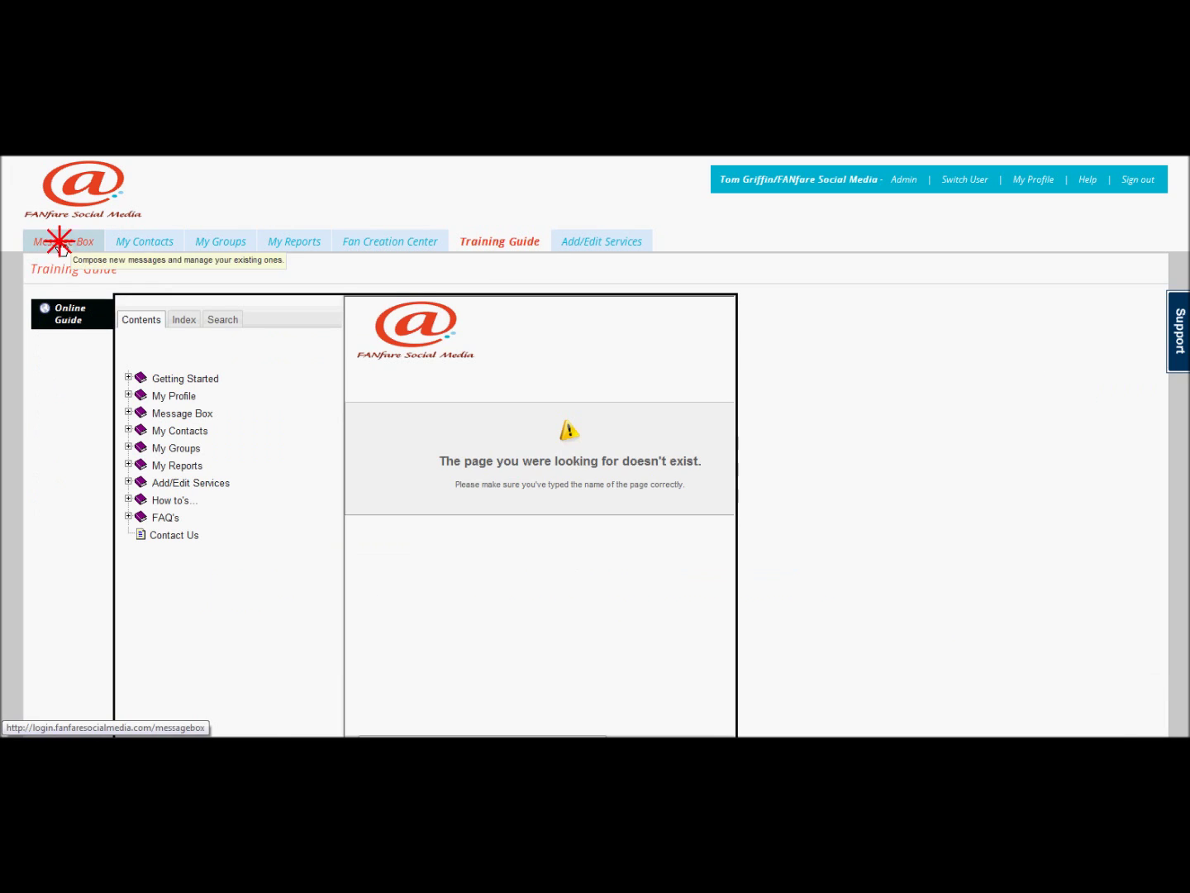
pyautogui.click(60, 239)
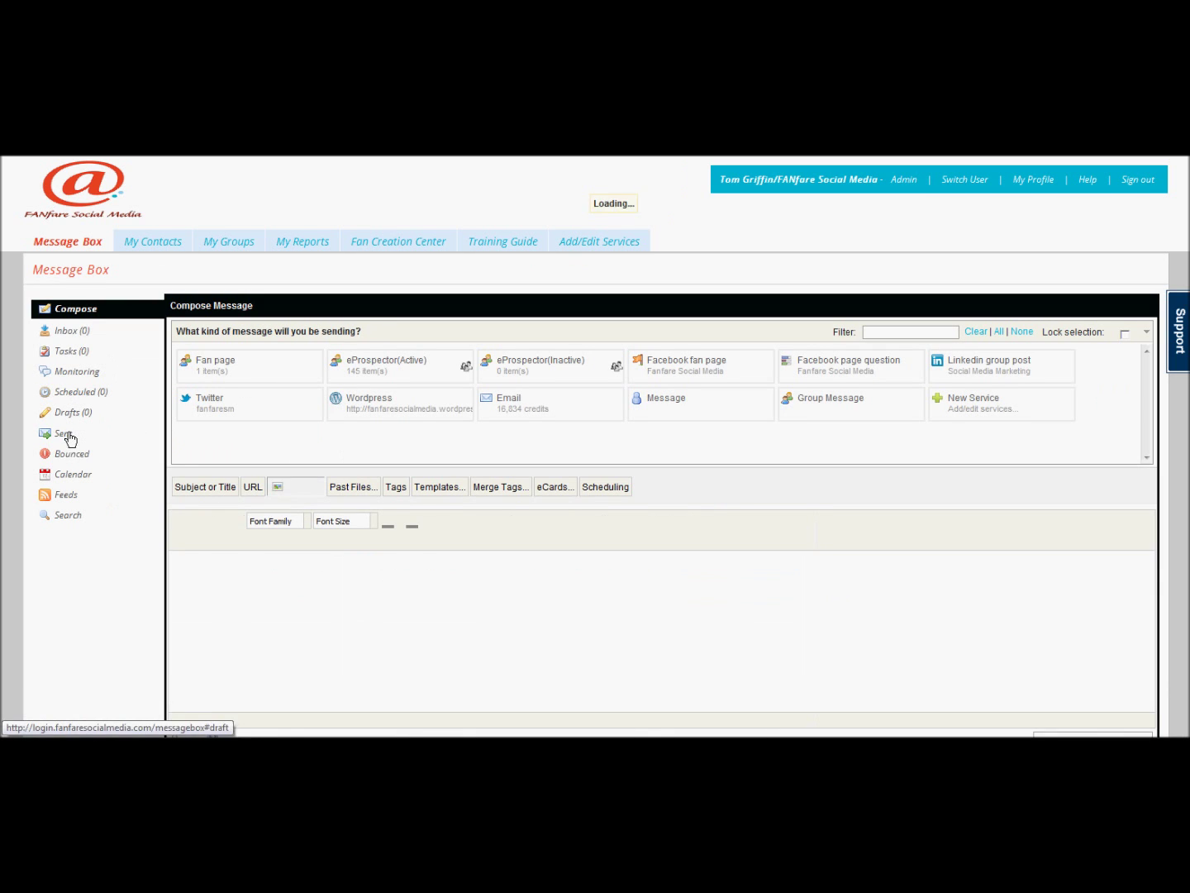
pyautogui.click(70, 457)
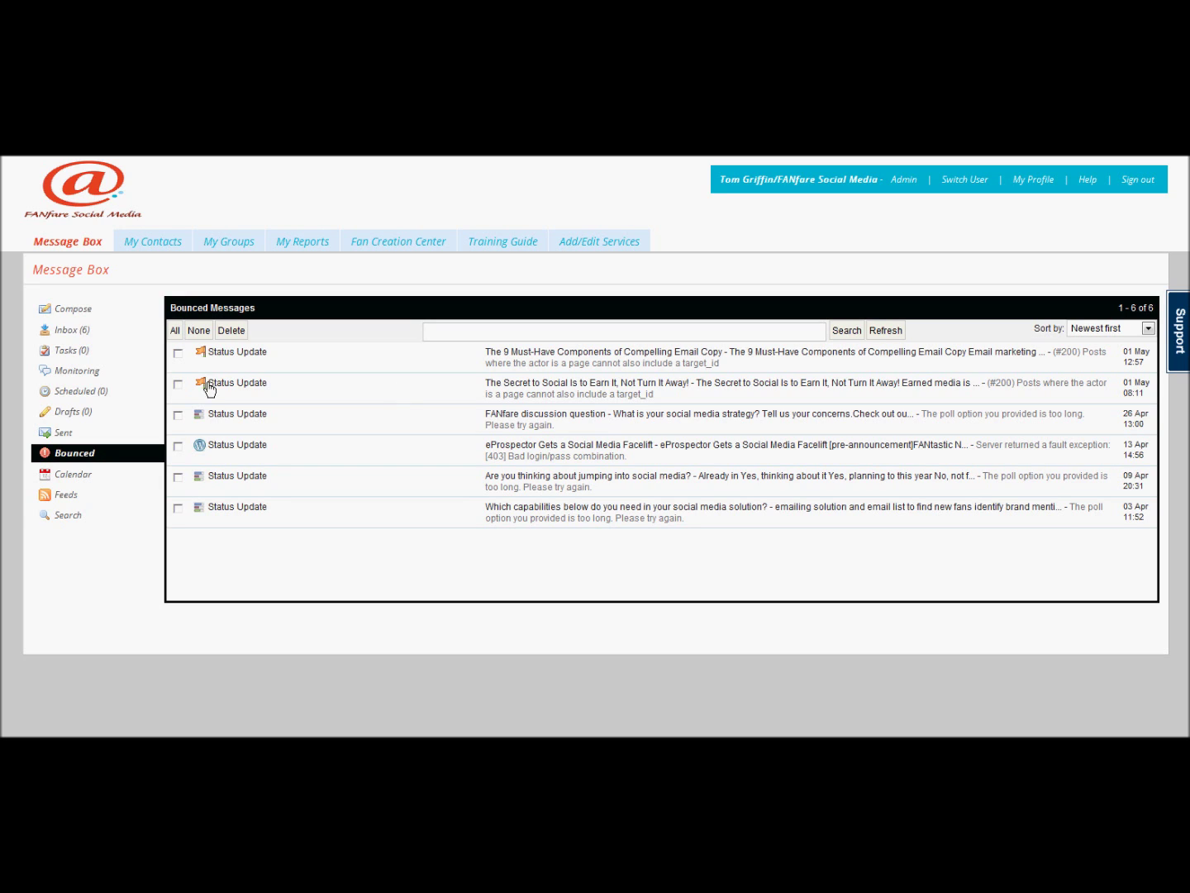
# Open the Calendar week view for Apr 30–May 6 2012.
pyautogui.click(66, 474)
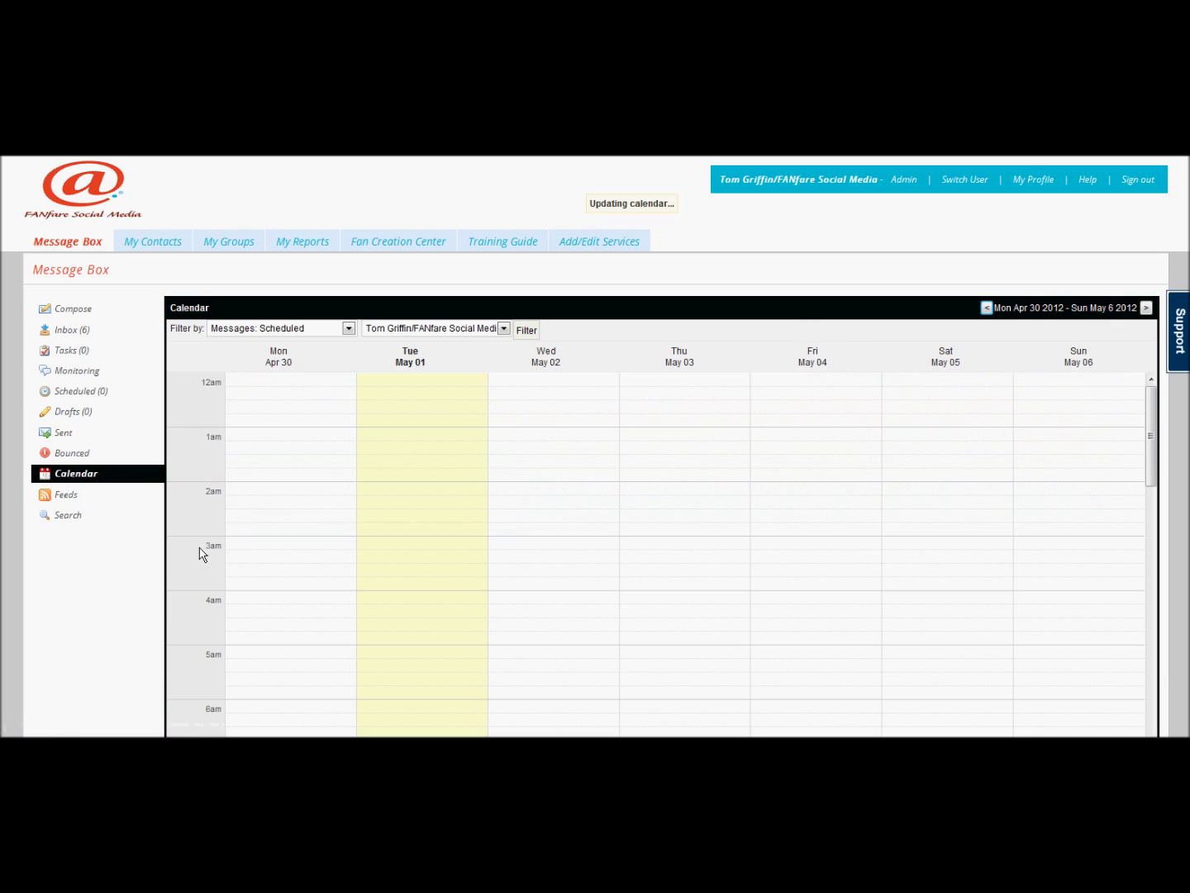
pyautogui.click(349, 329)
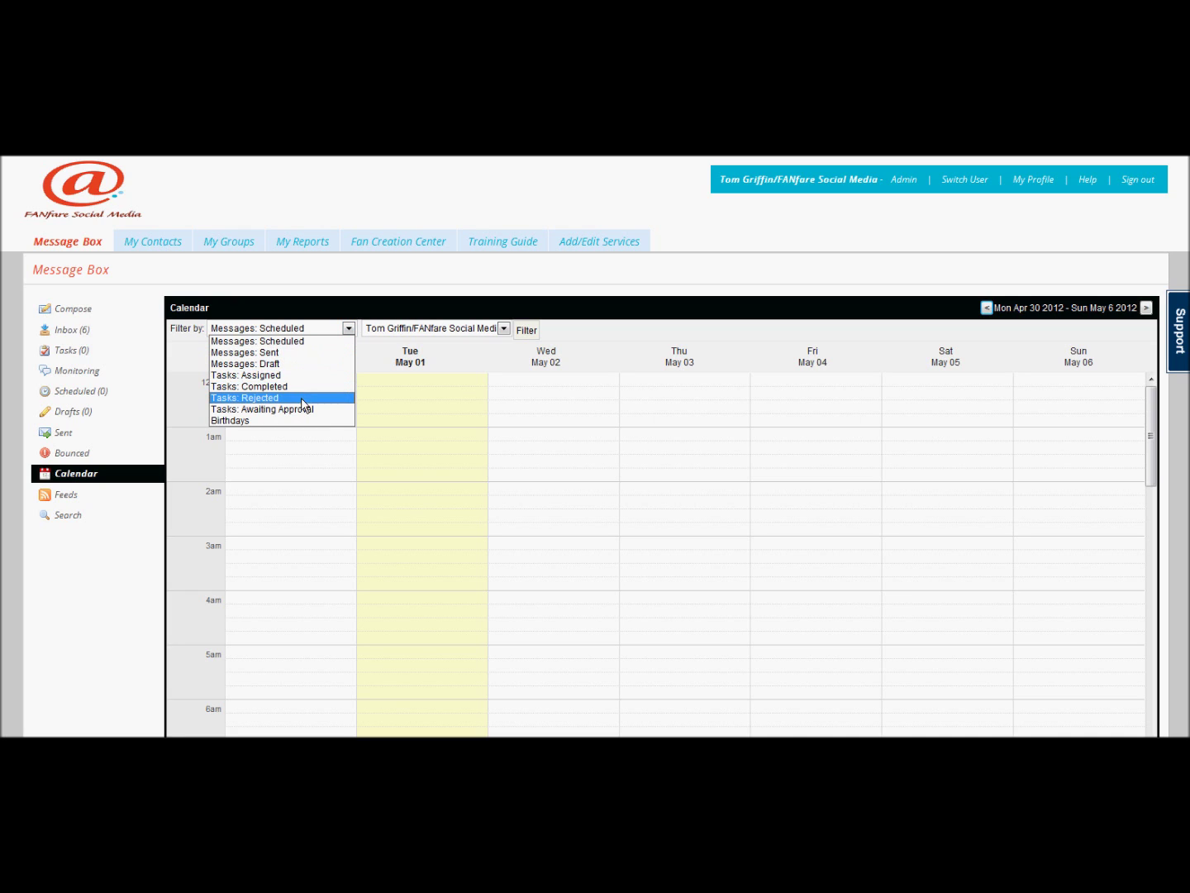
pyautogui.click(375, 354)
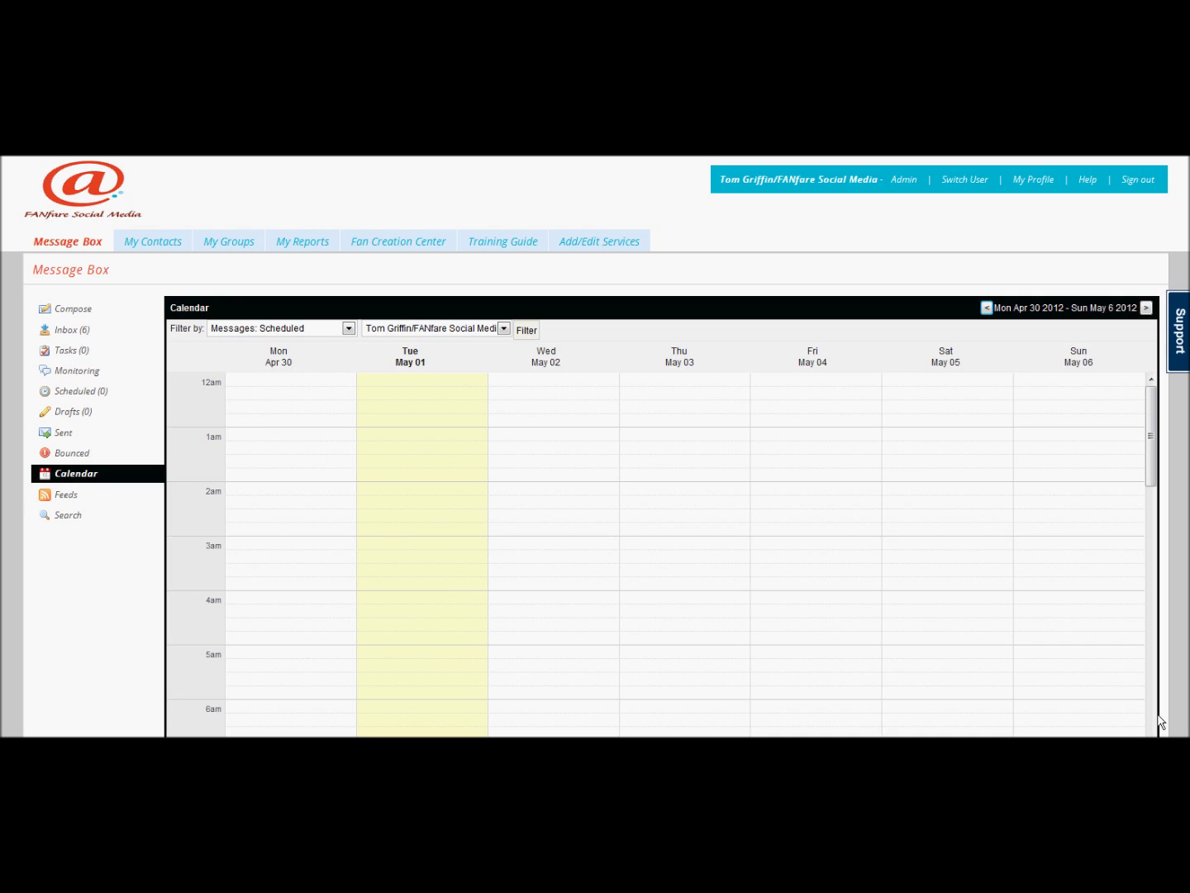
pyautogui.scroll(-2, 595, 446)
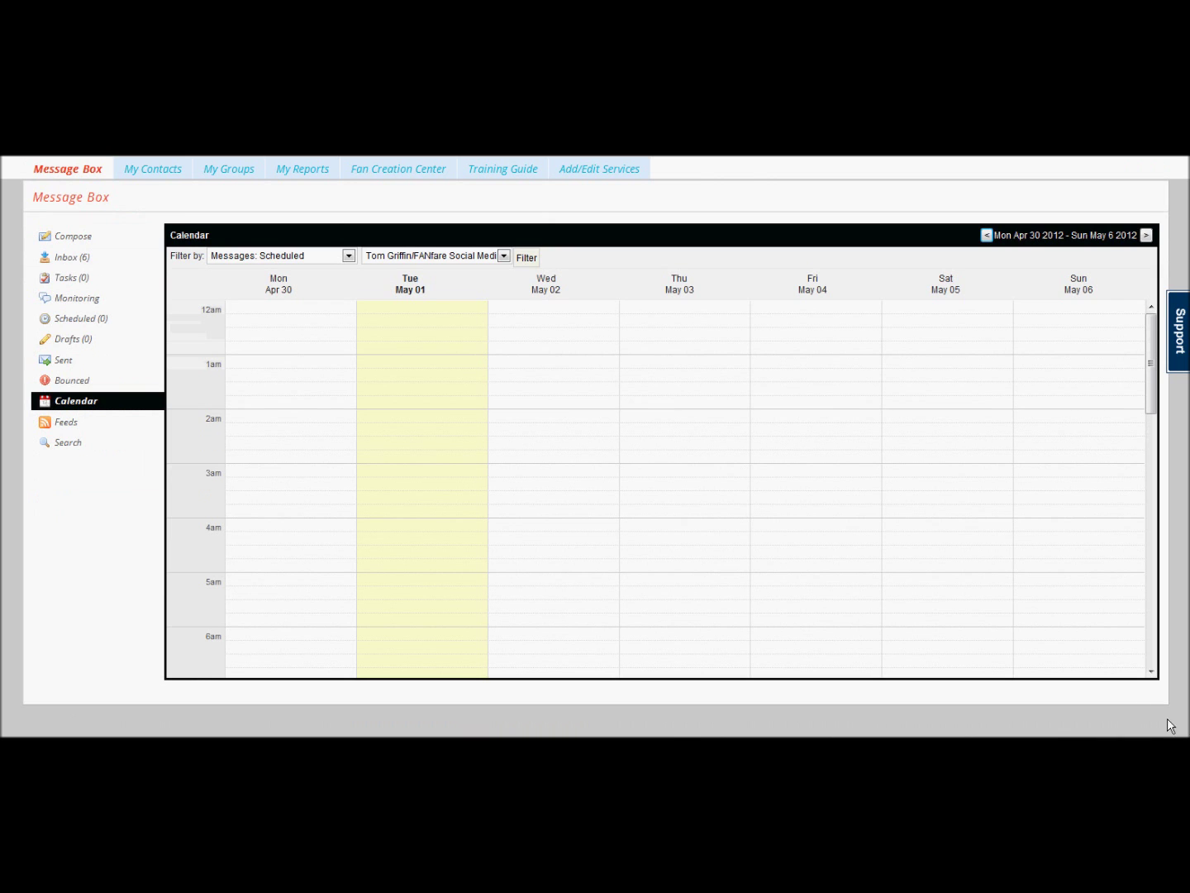
pyautogui.click(1151, 673)
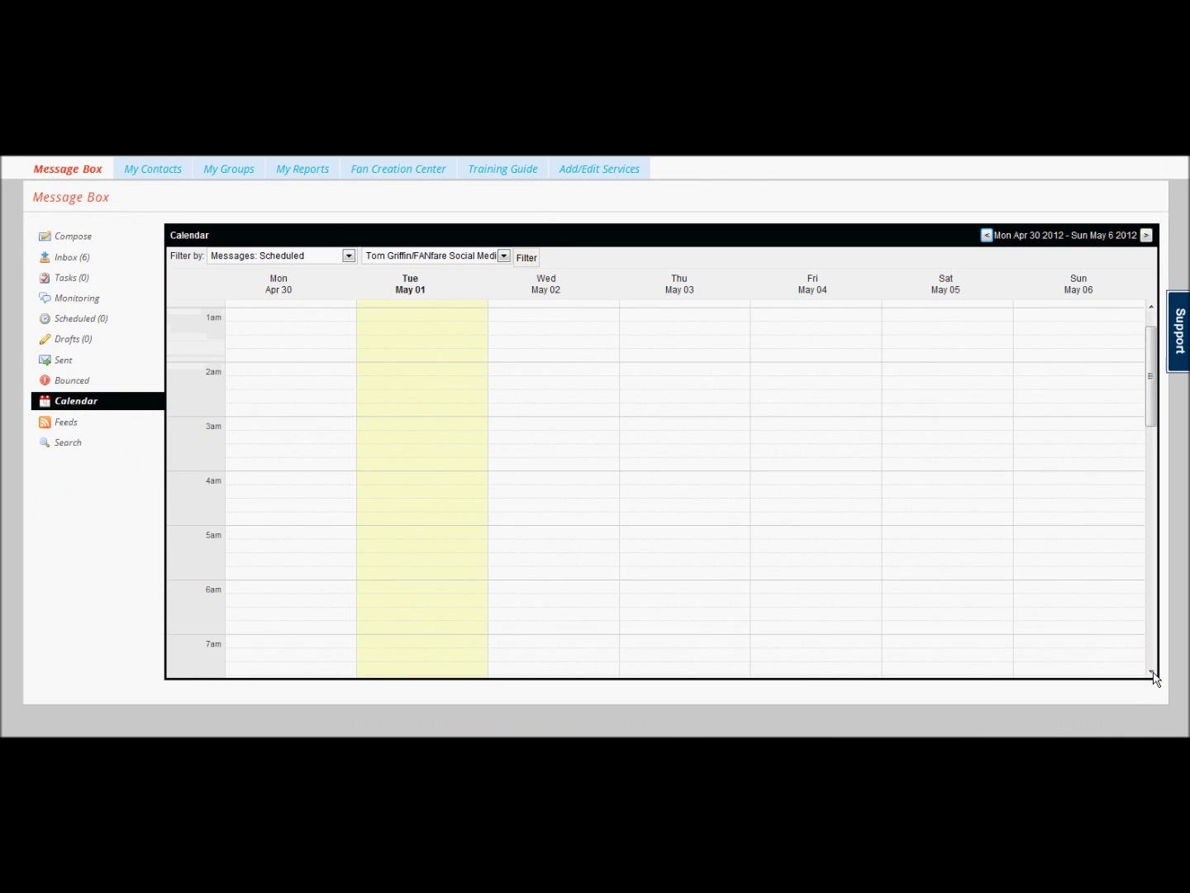
pyautogui.click(1153, 673)
pyautogui.click(1152, 672)
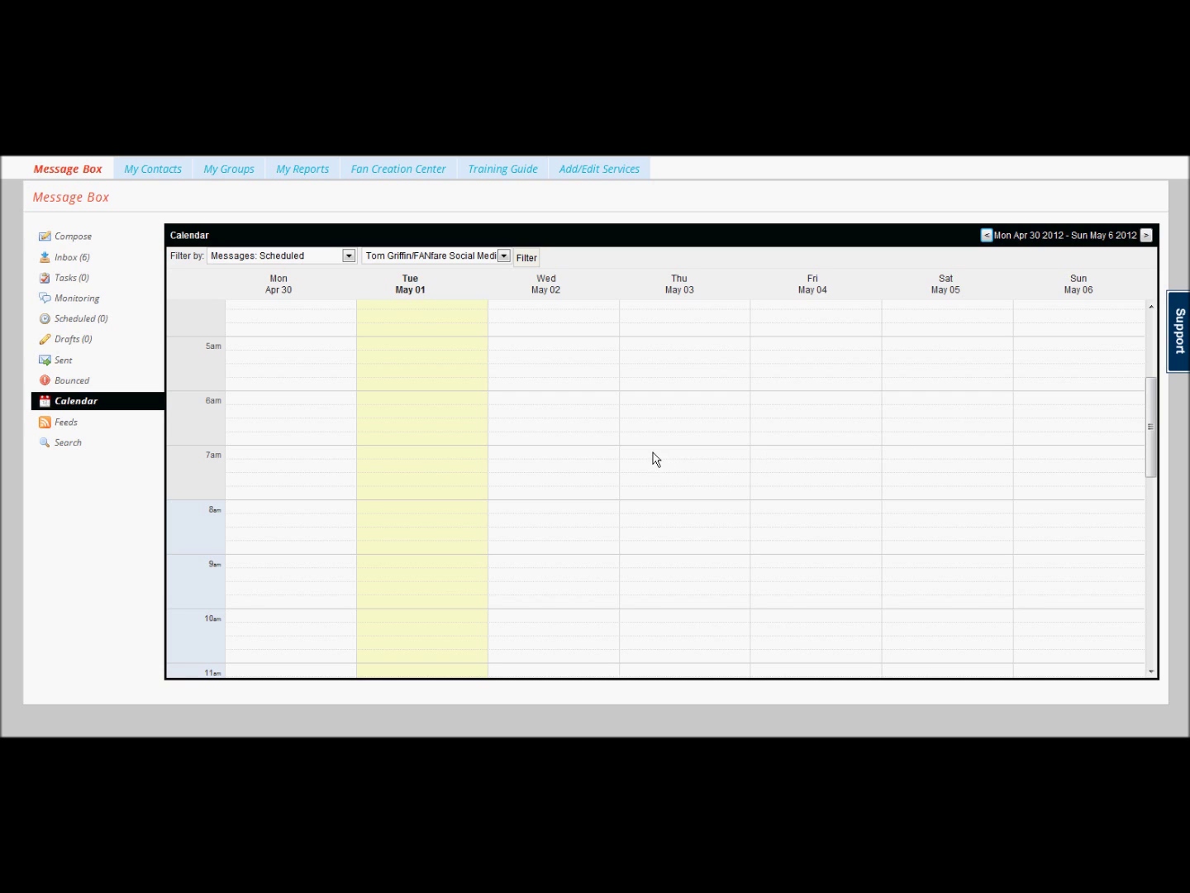
# Open the RSS/Content Feeds list of 10 Hubspot blog posts.
pyautogui.click(61, 426)
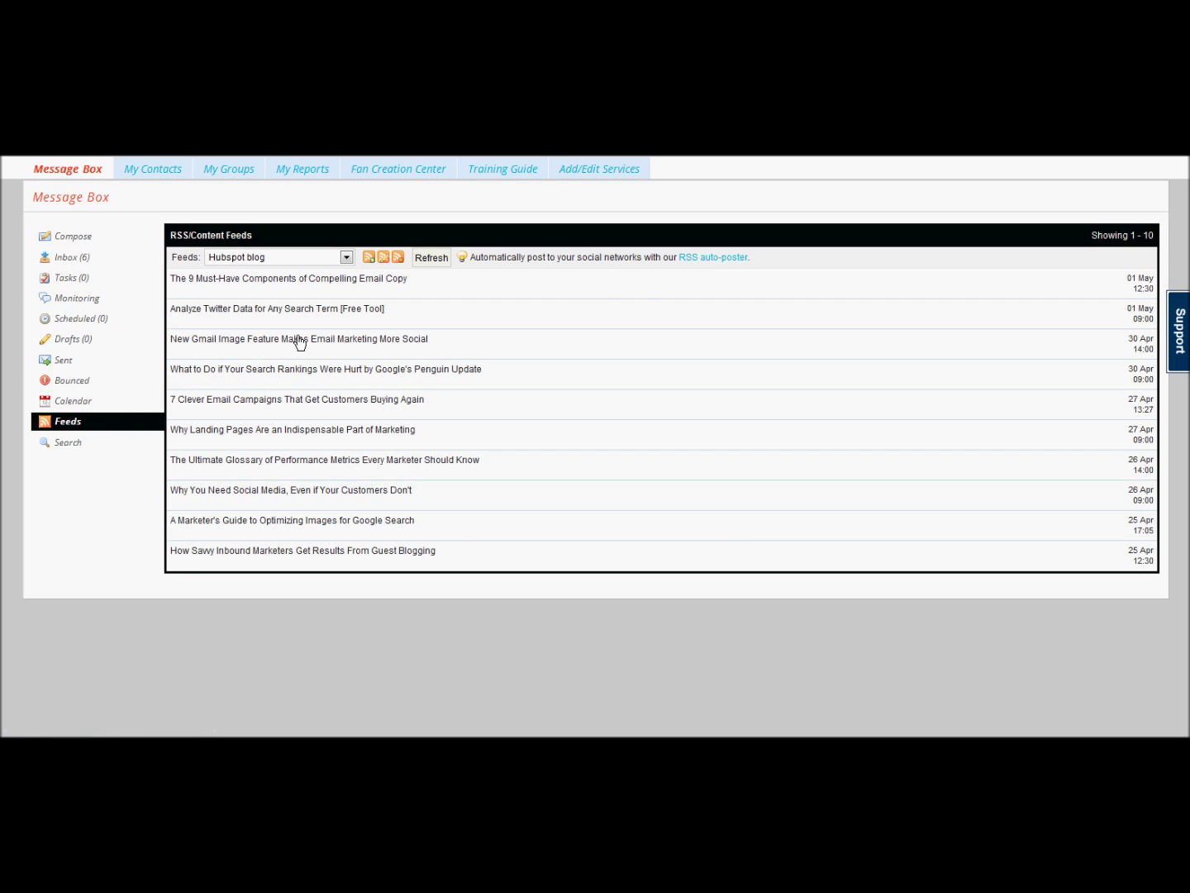
# In the Training Guide, page from Getting Started to Importing Contacts, then open My Contacts.
pyautogui.click(497, 175)
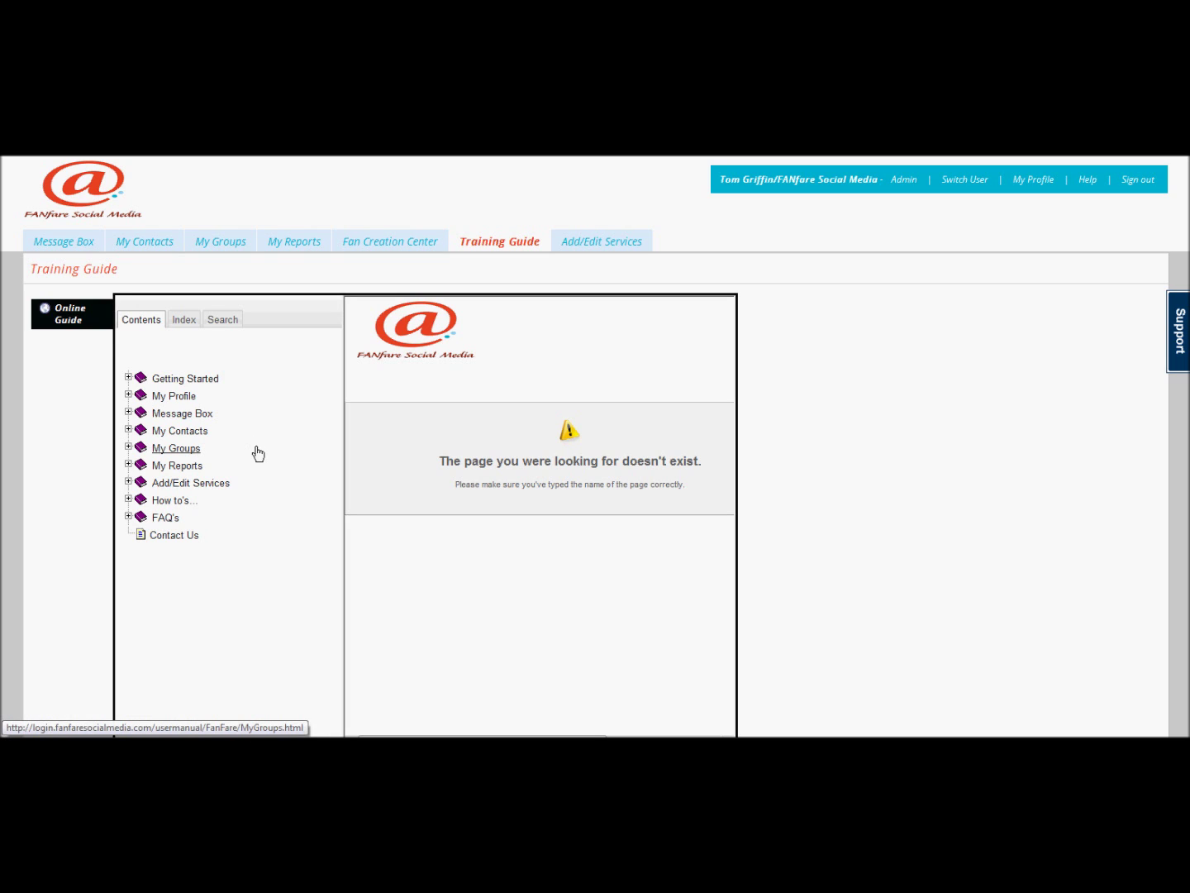
pyautogui.click(196, 380)
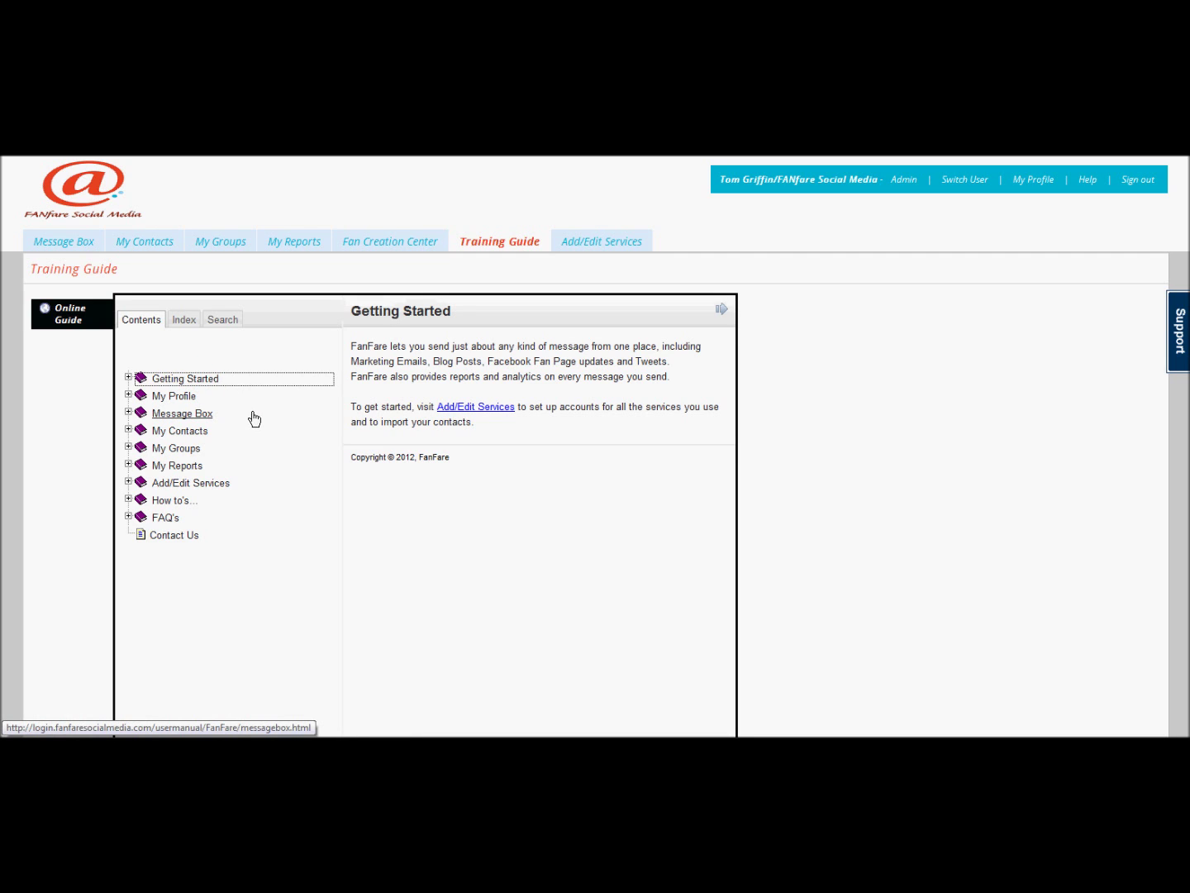
pyautogui.click(721, 310)
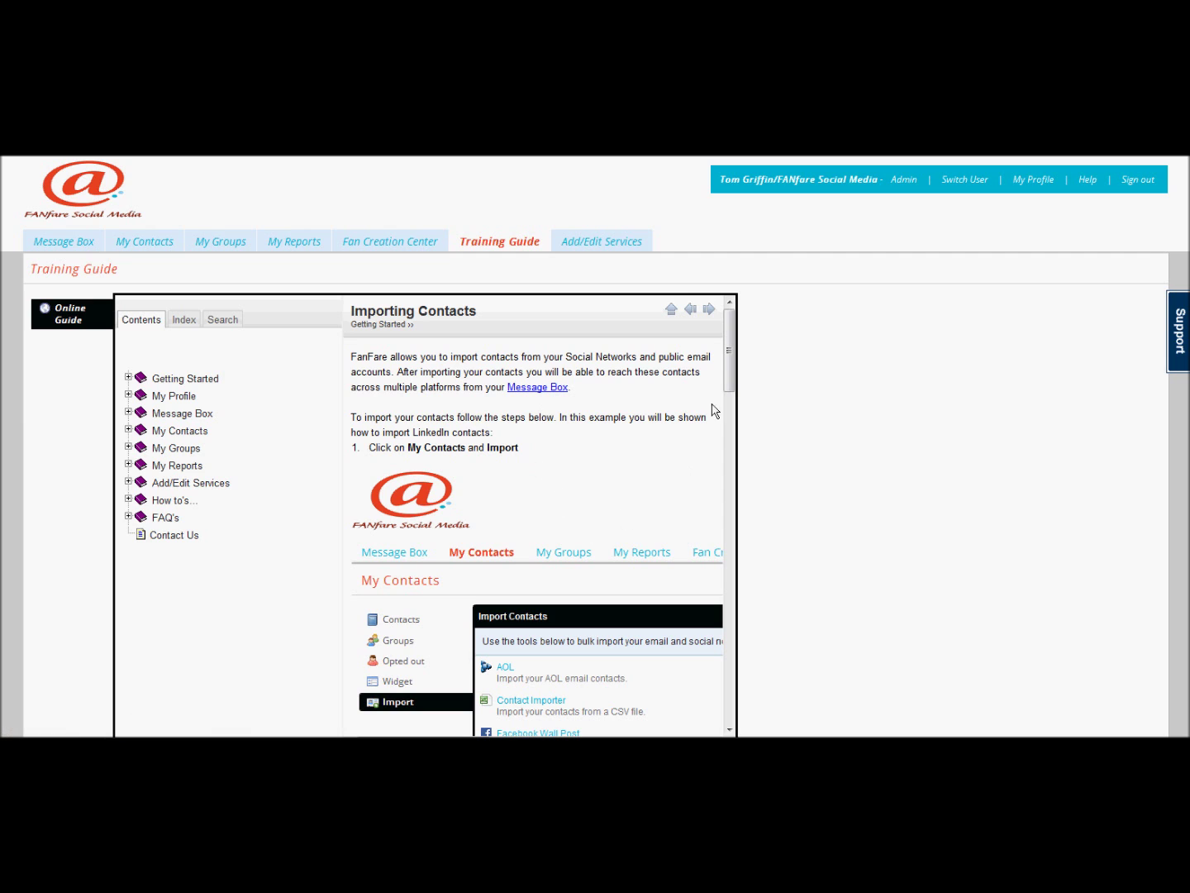
pyautogui.moveTo(730, 372)
pyautogui.mouseDown()
pyautogui.moveTo(722, 435)
pyautogui.moveTo(732, 381)
pyautogui.mouseUp()
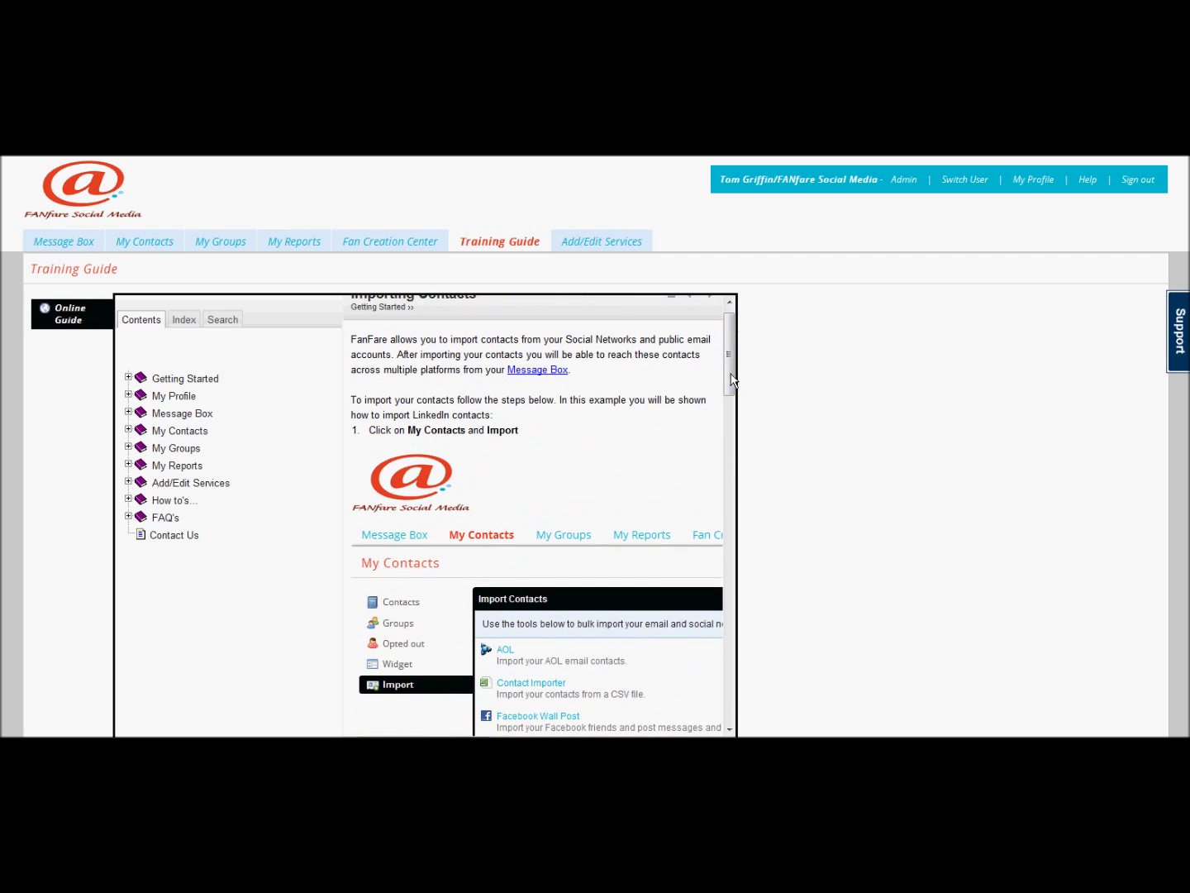
pyautogui.click(179, 431)
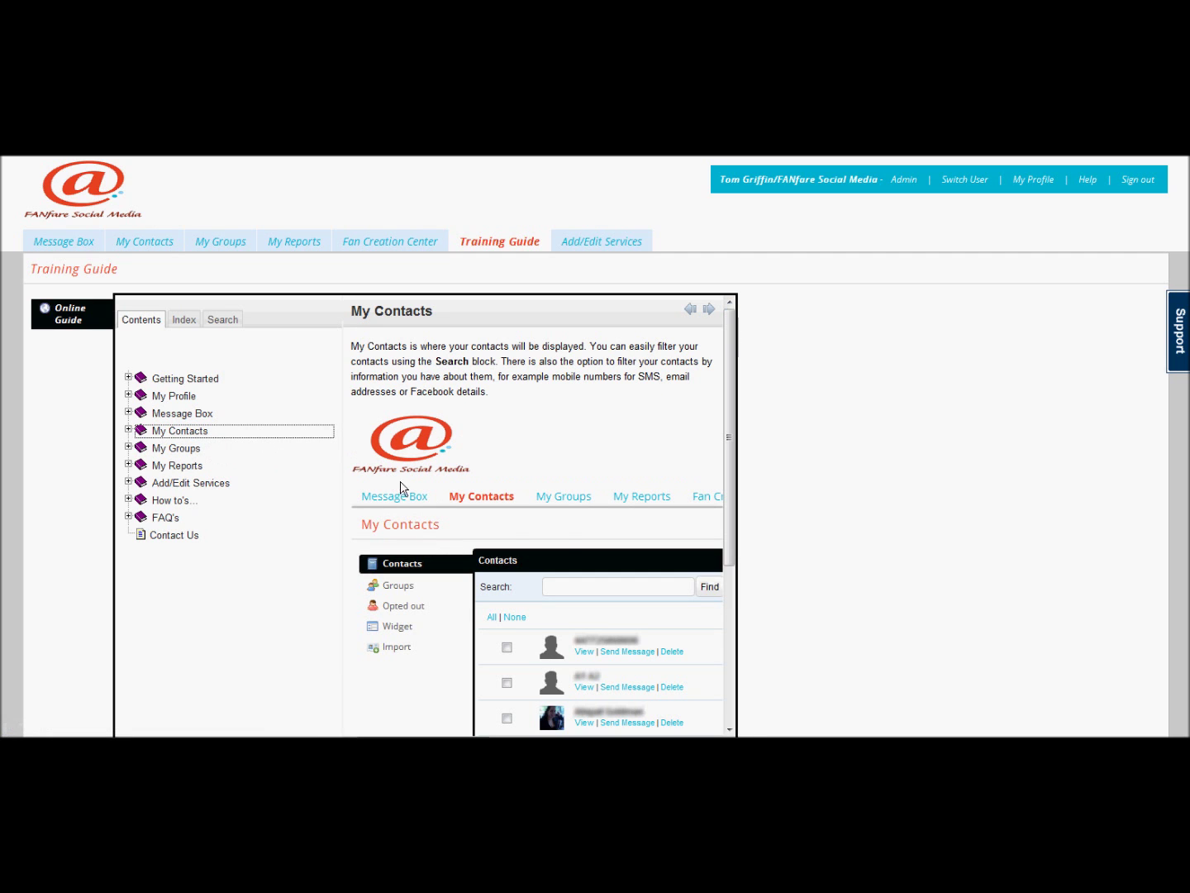
# Scroll the guide's Contents and open the Add/Edit Services help page.
pyautogui.click(732, 458)
pyautogui.moveTo(732, 460); pyautogui.dragTo(729, 511)
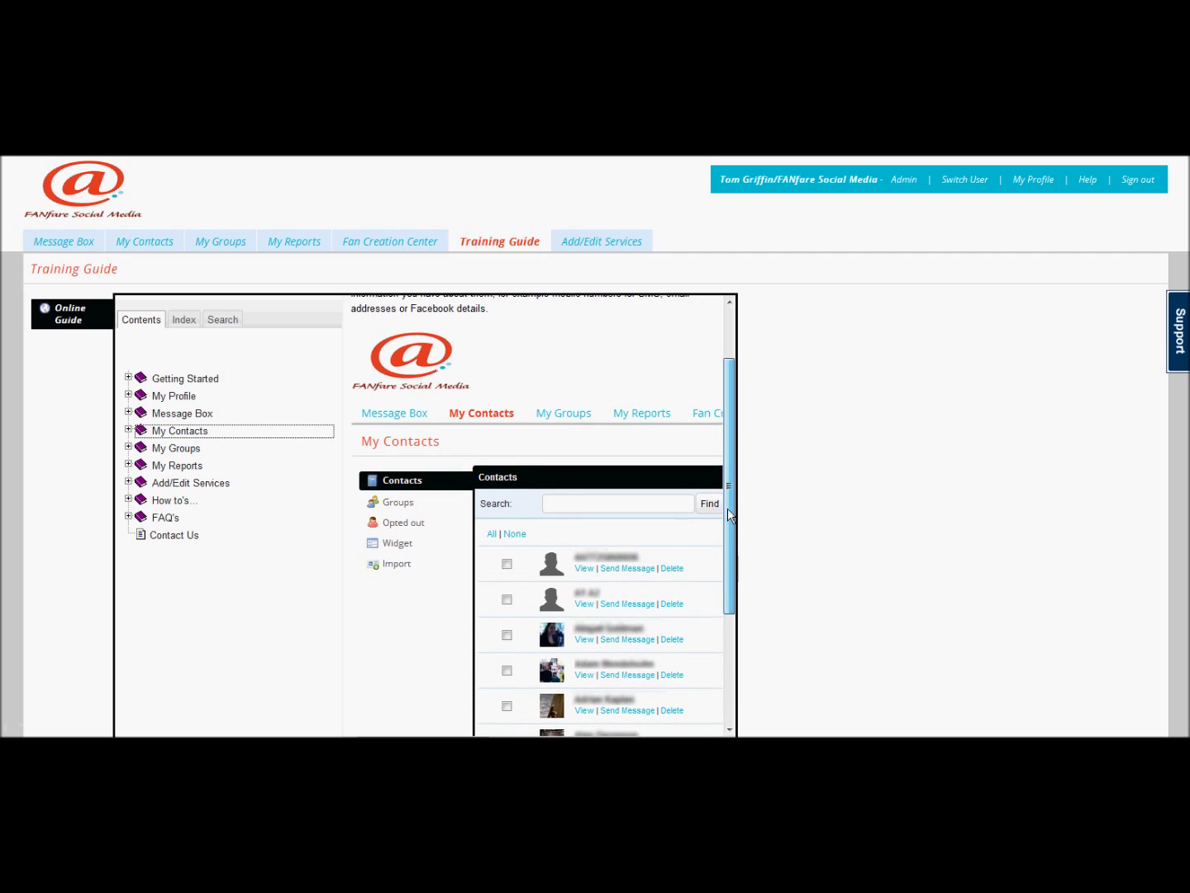
pyautogui.click(188, 482)
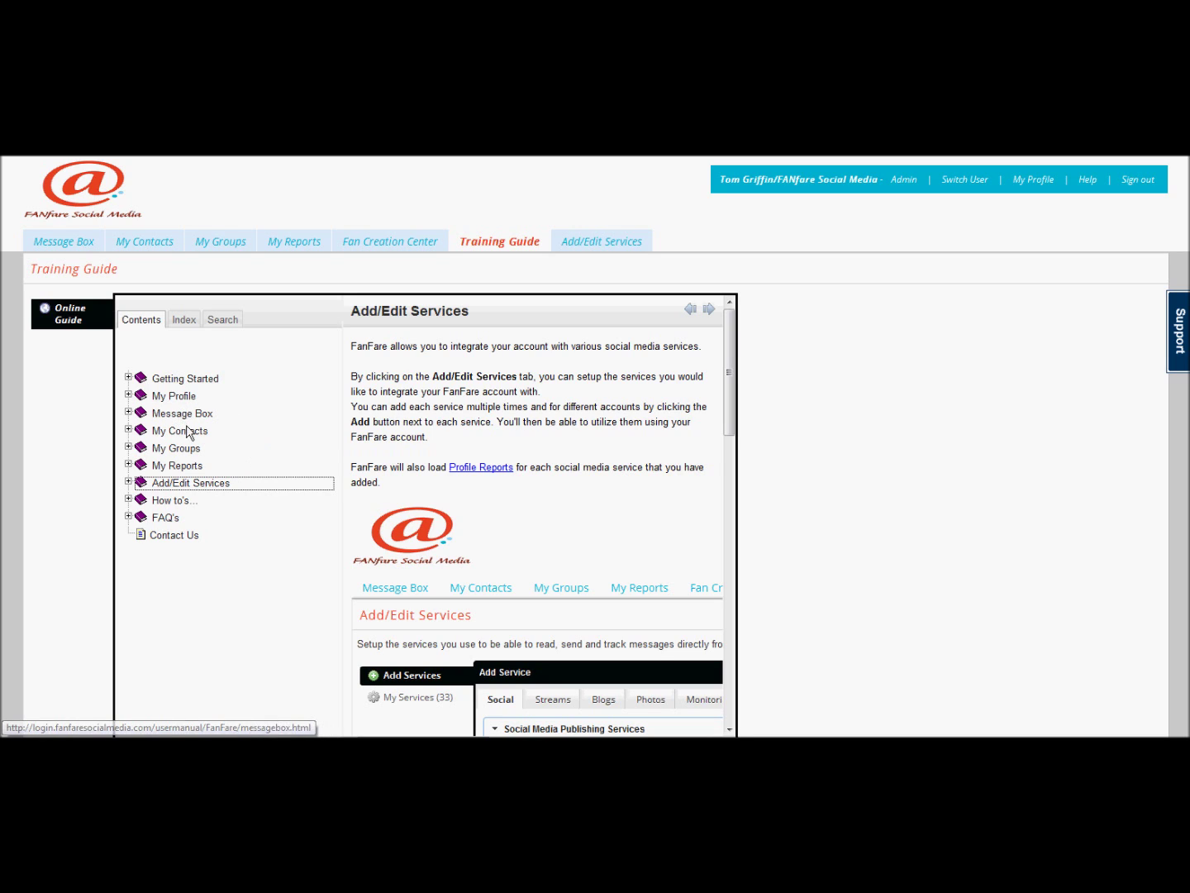
# Page forward to the Social help page, then open the Mentions topic under My Reports.
pyautogui.click(710, 309)
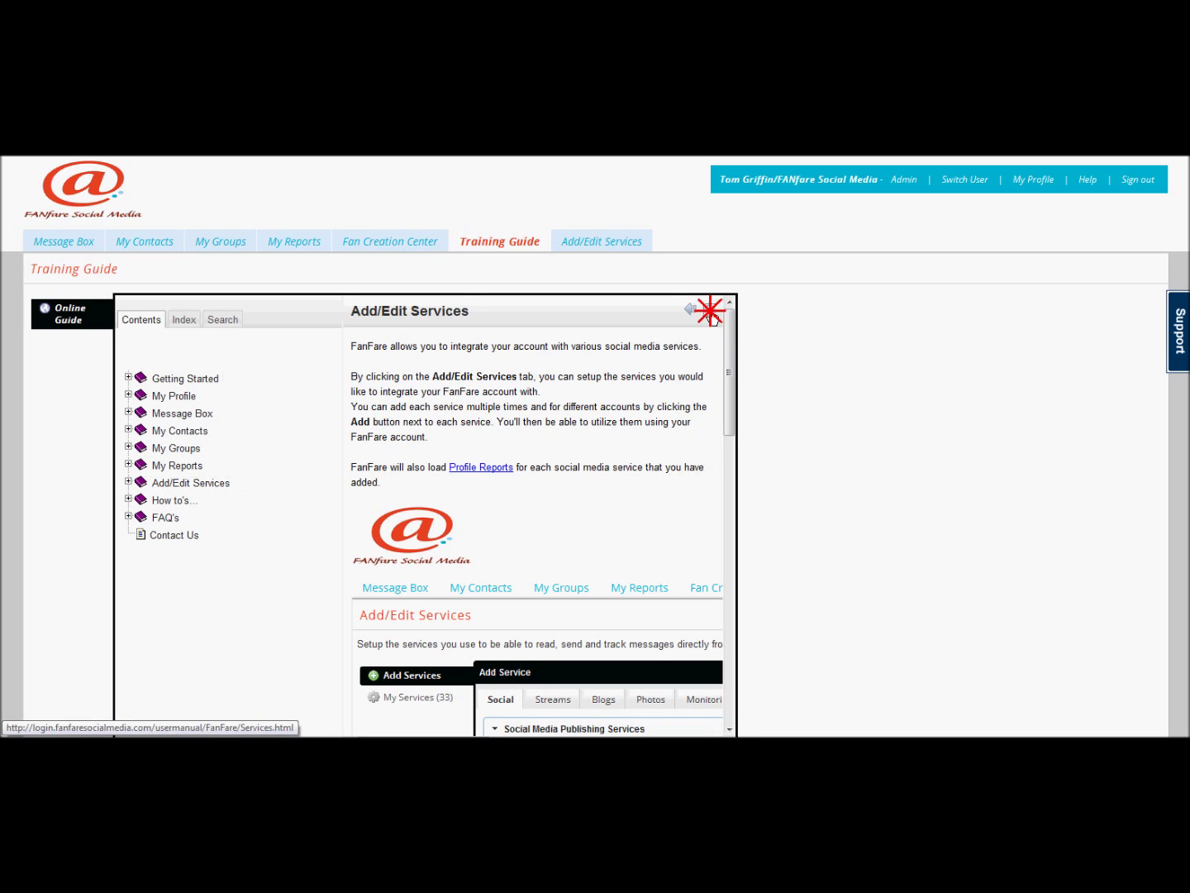
pyautogui.click(720, 314)
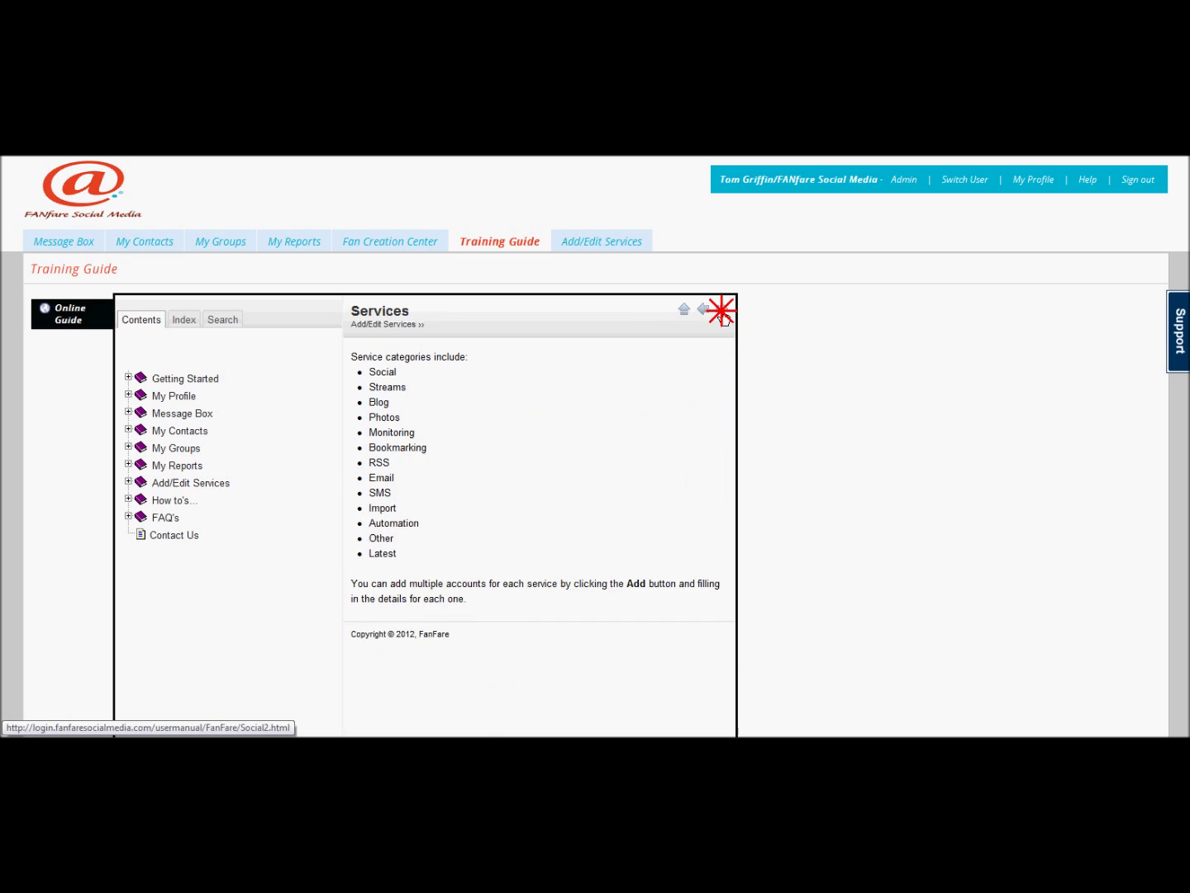
pyautogui.click(176, 465)
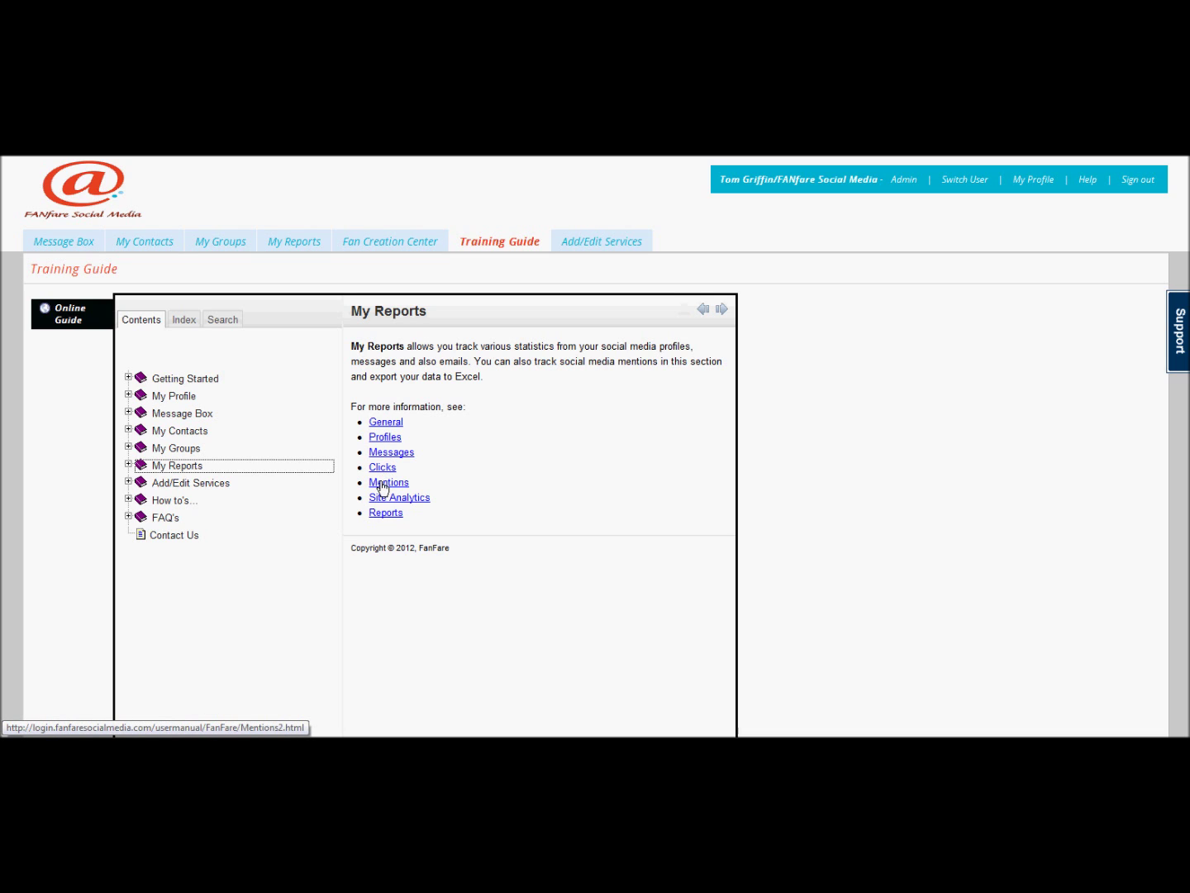
pyautogui.click(383, 485)
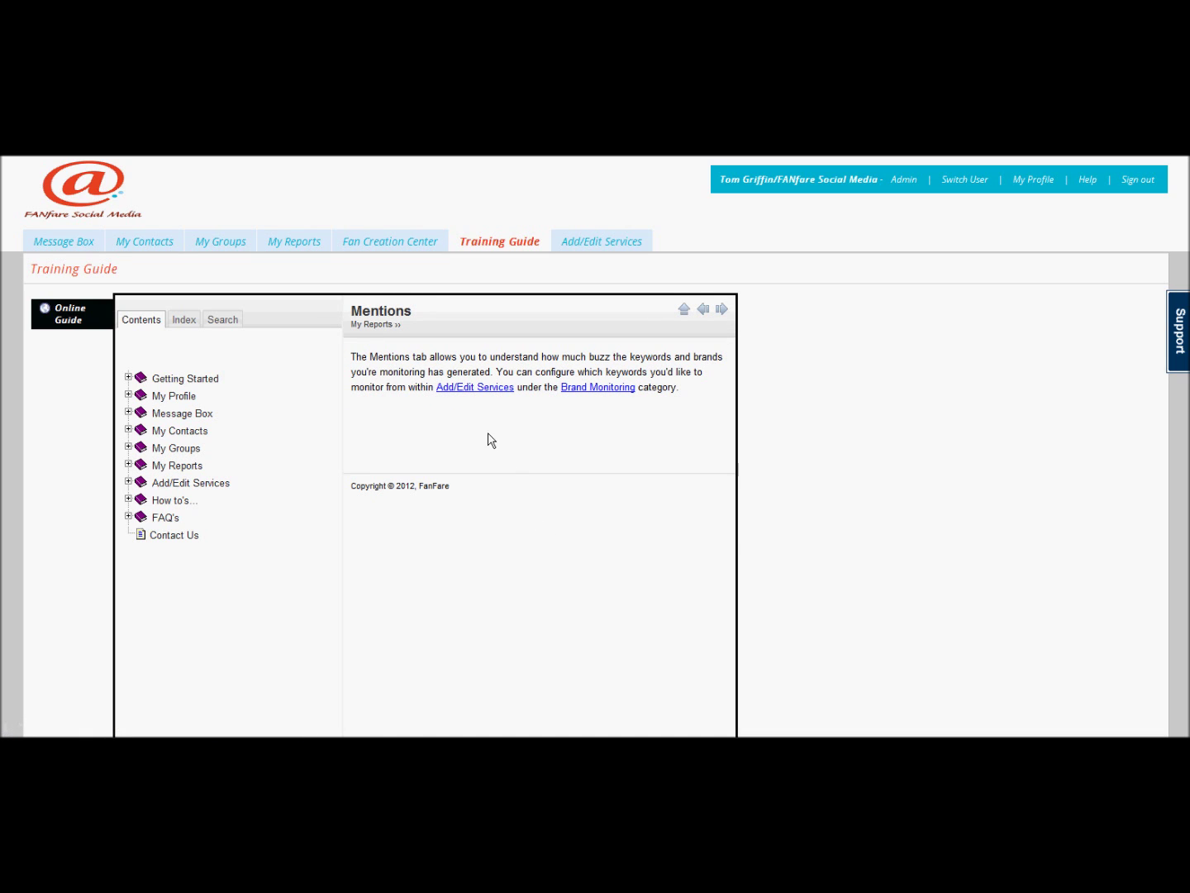